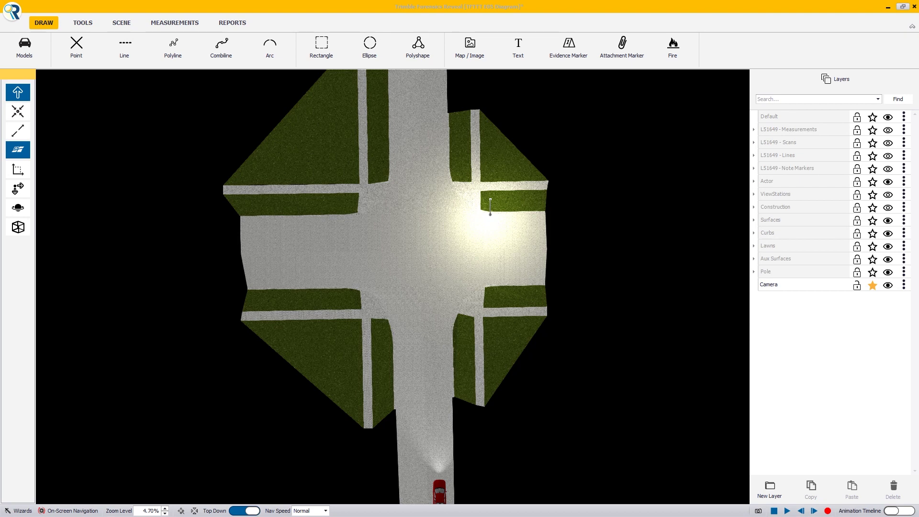
Play the existing car animation in a perspective view of the intersection.
middle_drag(529, 439, 541, 425)
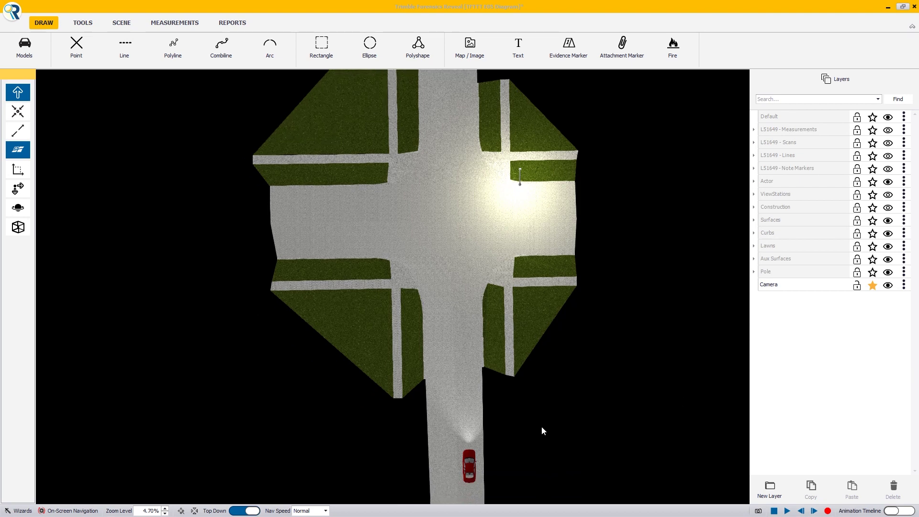
click(240, 511)
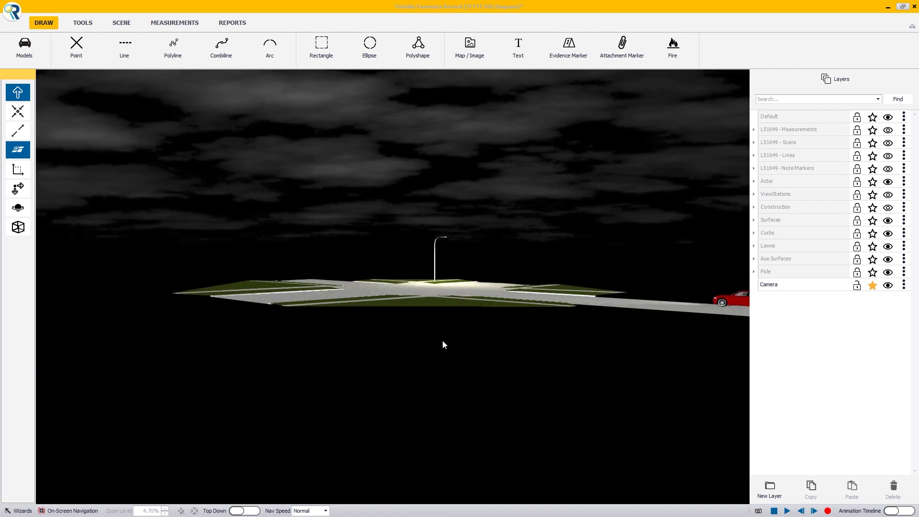
key(w)
right_drag(510, 351, 664, 367)
key(w)
key(a)
click(787, 511)
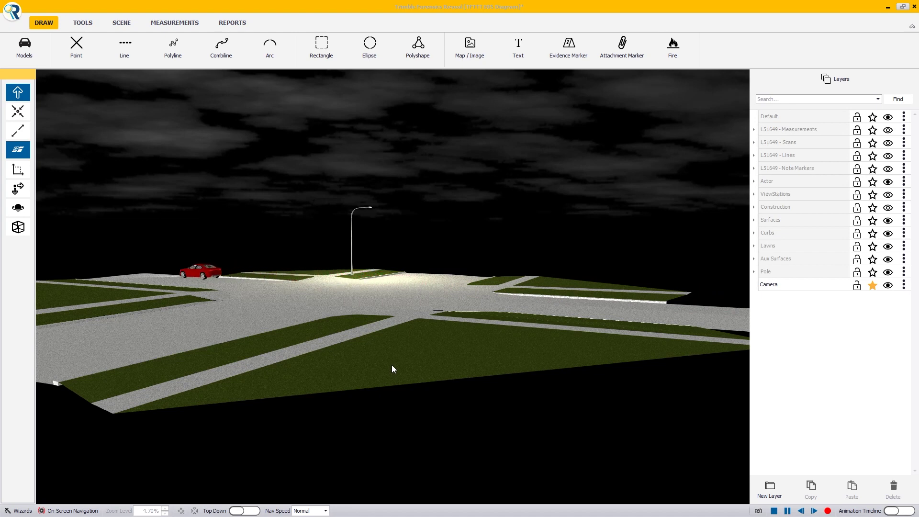
click(787, 511)
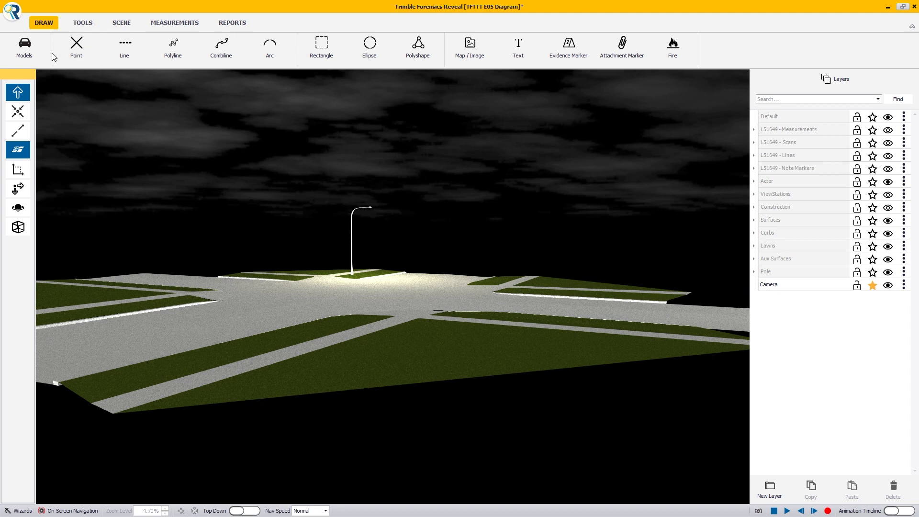
Place the custom Video Camera model on the road at the far north end of the intersection.
click(30, 49)
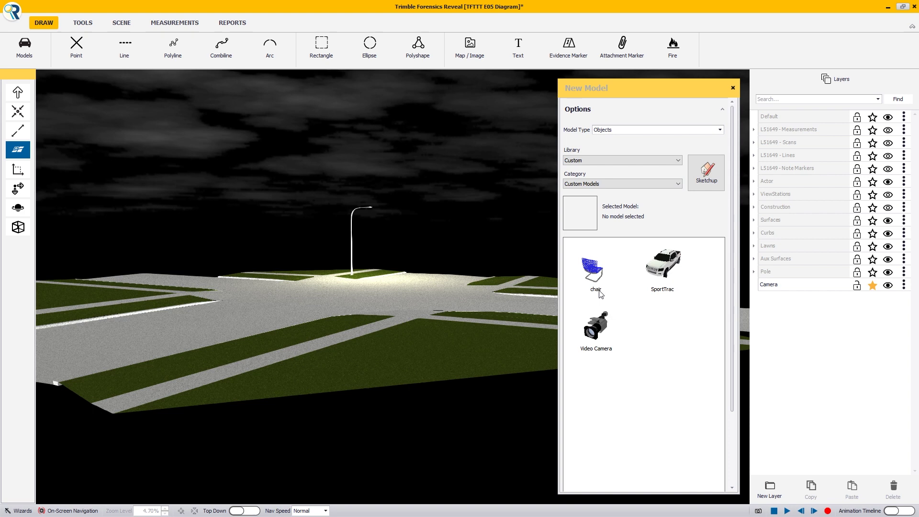
click(602, 324)
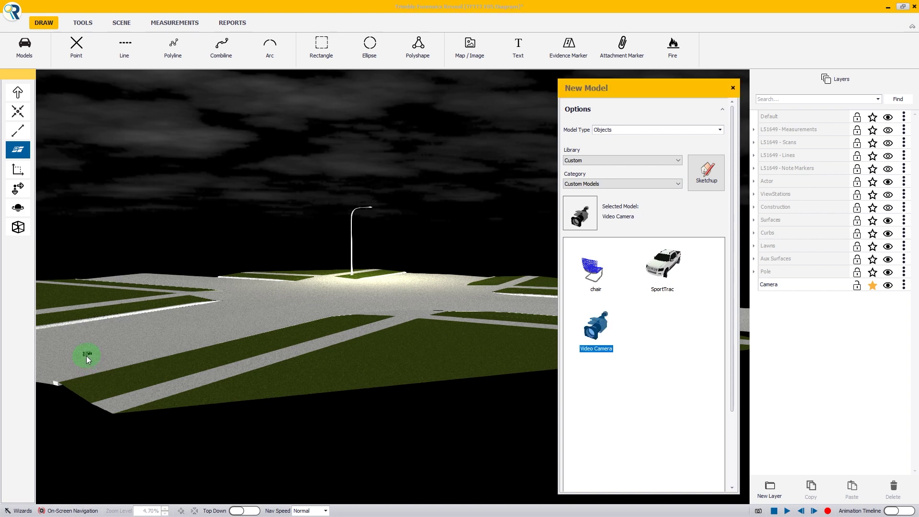
click(244, 511)
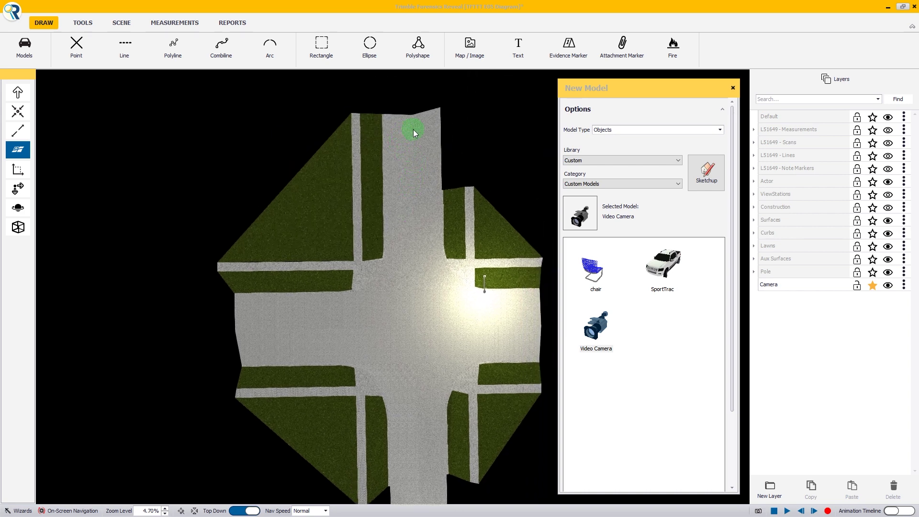
key(Escape)
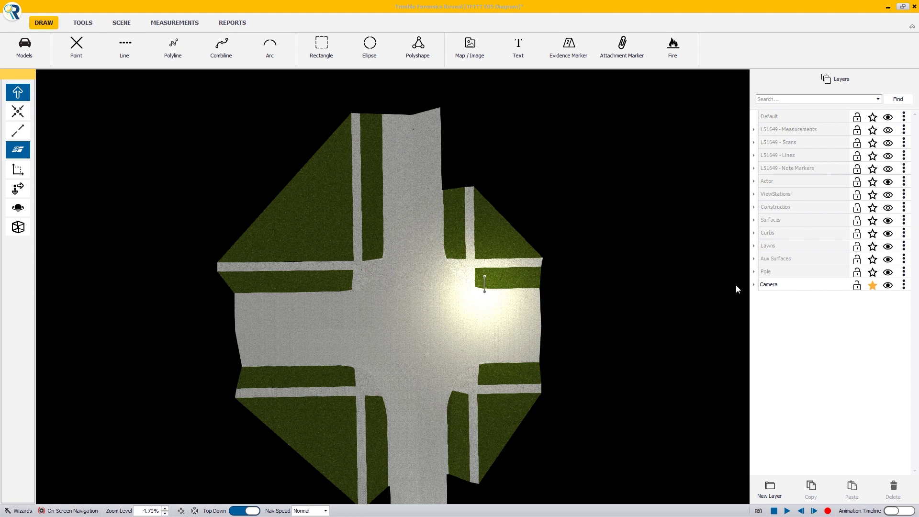
Add a regular, non-collision motion path to the video camera, curving around the intersection's west side to its southwest.
click(753, 284)
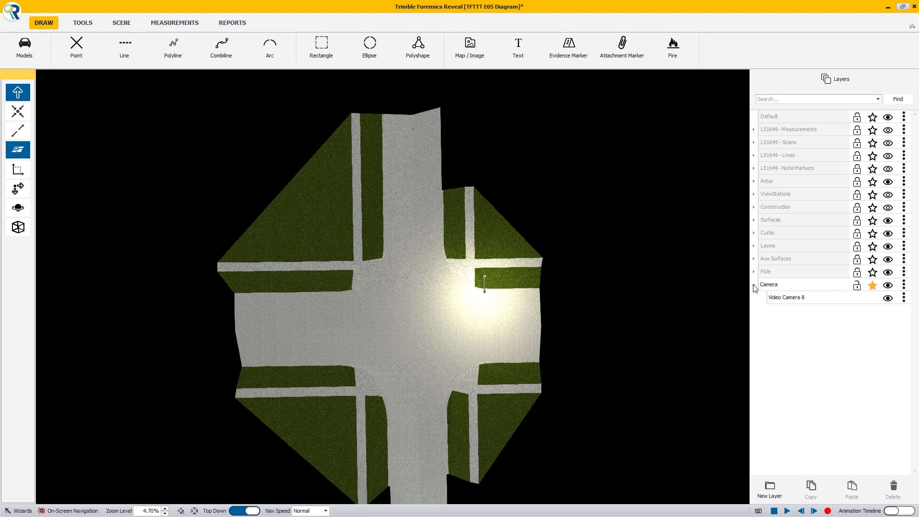
double_click(782, 301)
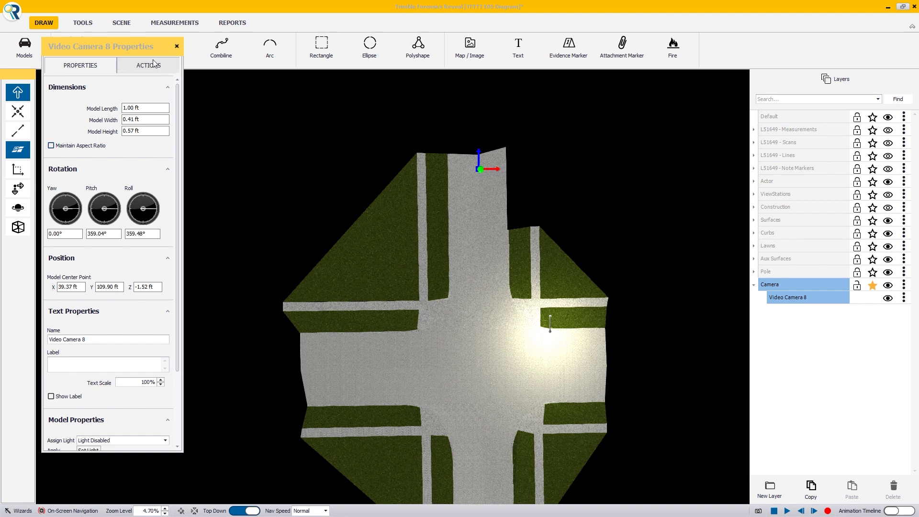
click(166, 67)
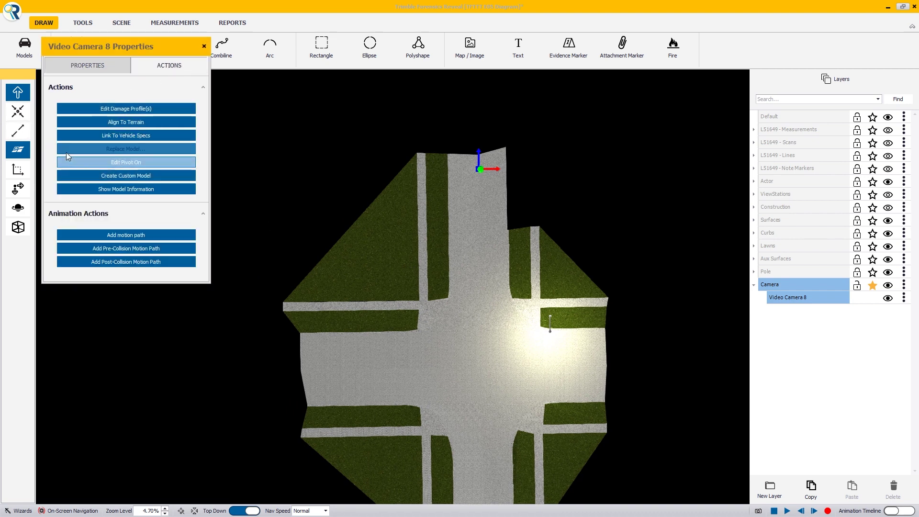
click(138, 236)
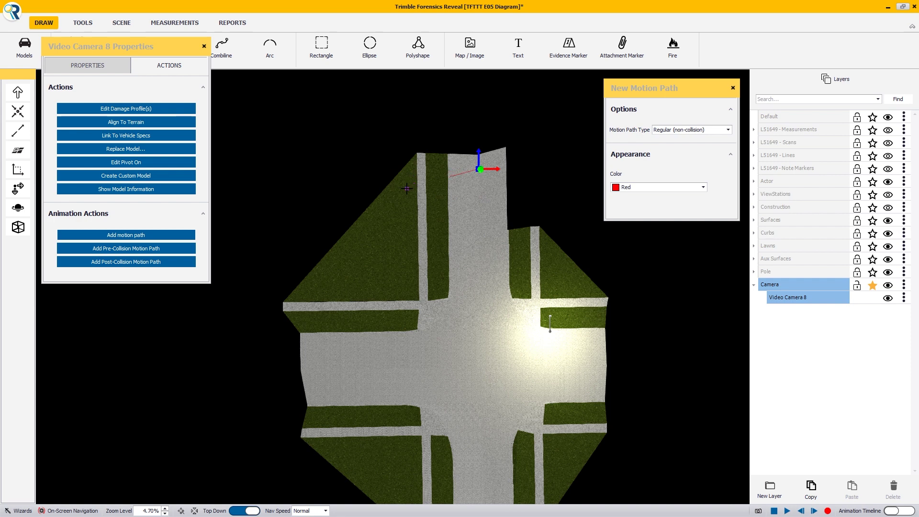
click(382, 184)
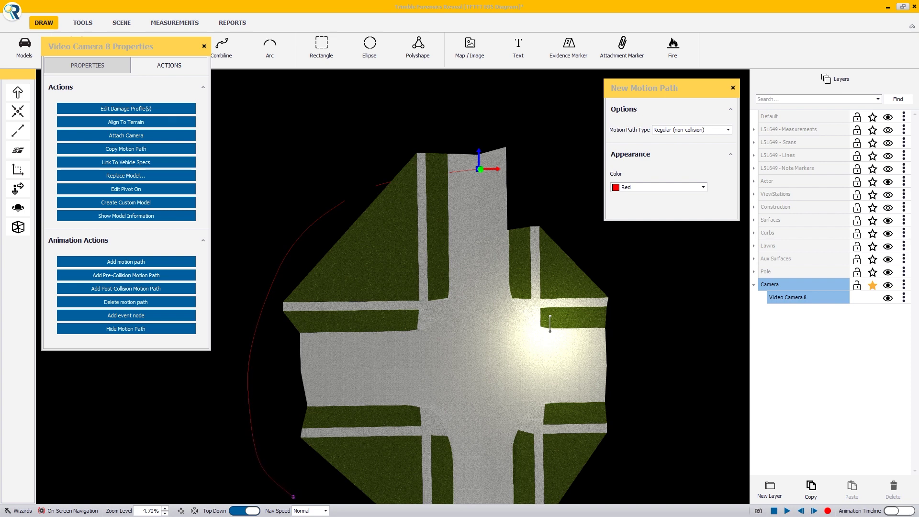
click(290, 497)
right_click(302, 450)
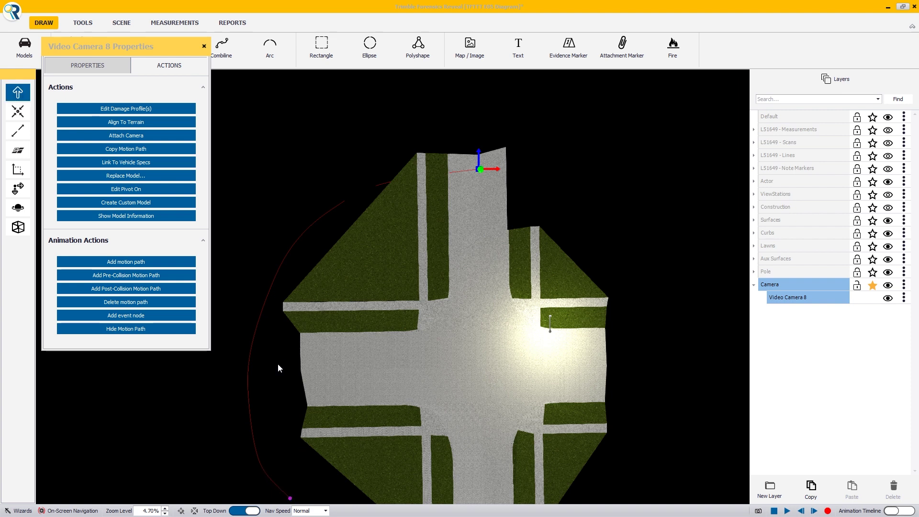
Raise the video camera's entire motion path to an elevation of about 38 ft above the scene.
click(256, 323)
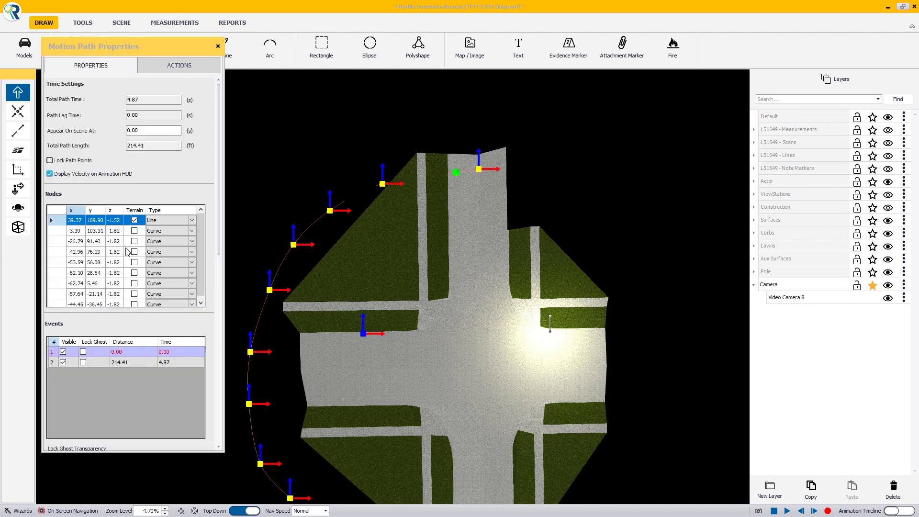
click(118, 223)
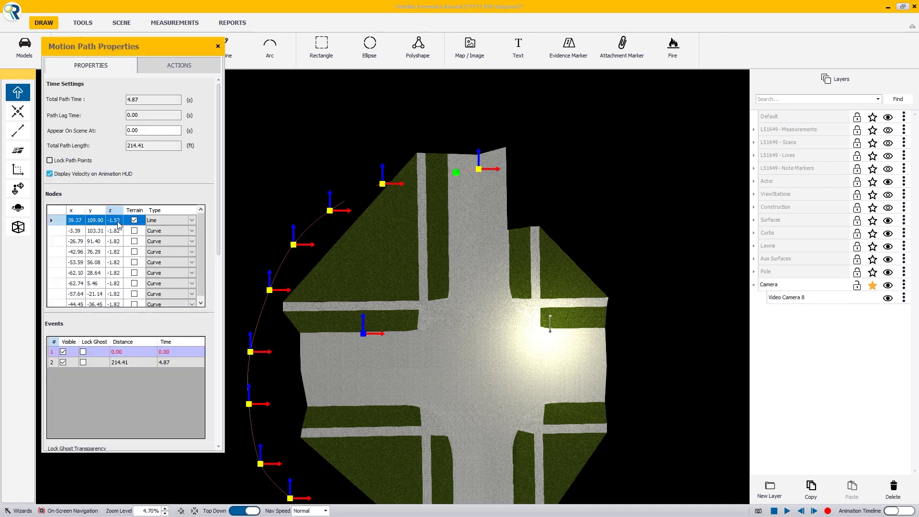
scroll(120, 256, down, 1)
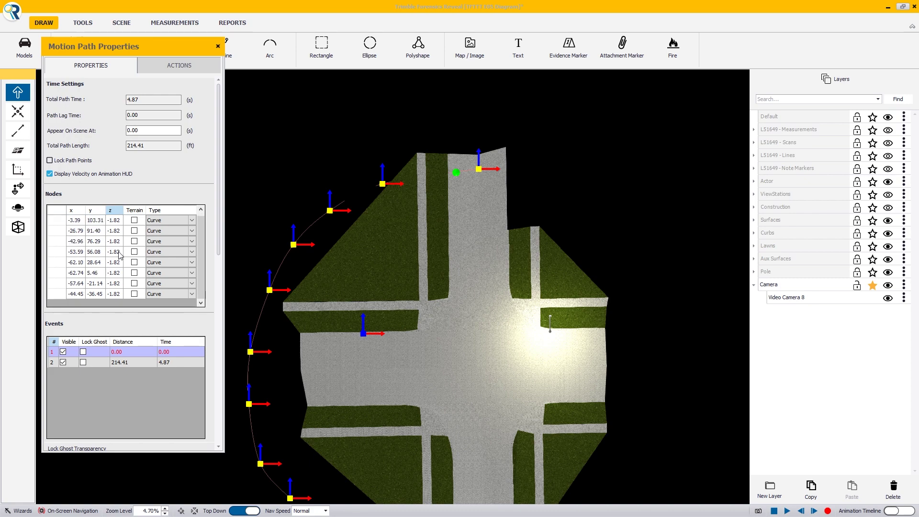
scroll(120, 255, up, 1)
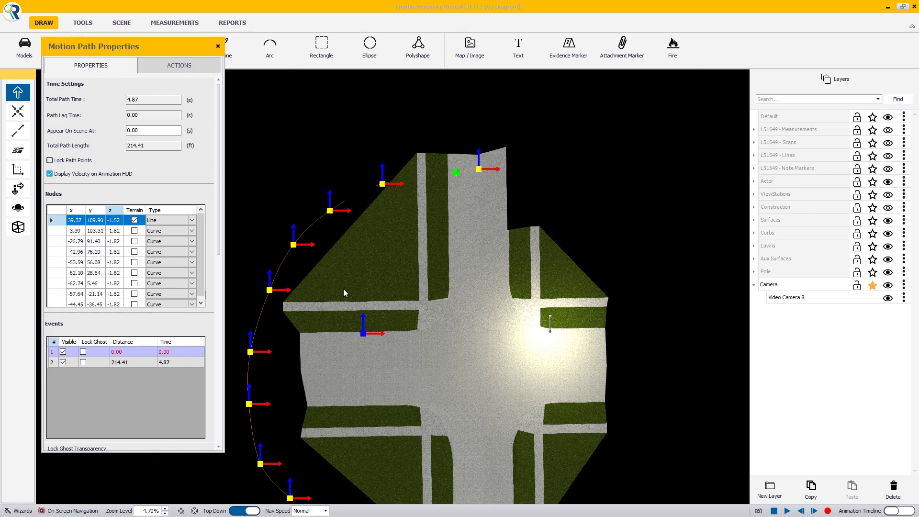
click(257, 512)
right_drag(524, 326, 221, 315)
drag(524, 326, 401, 361)
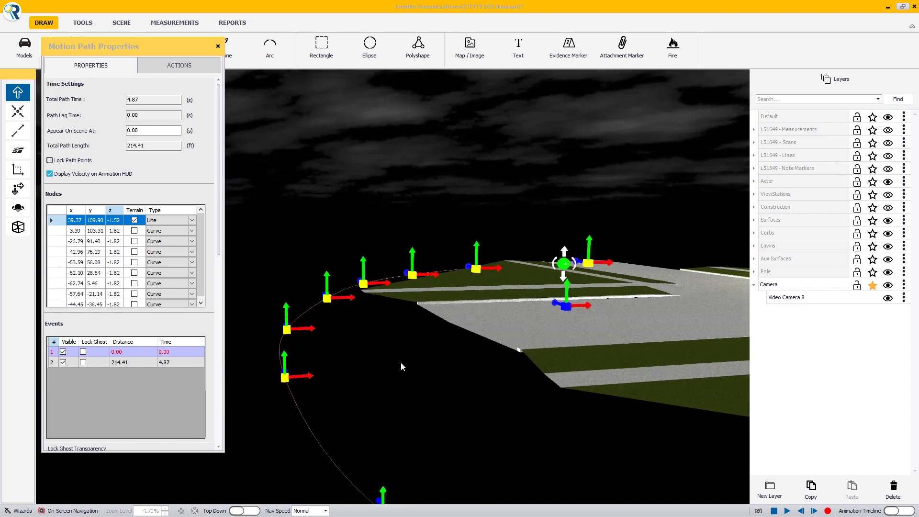
right_drag(401, 362, 241, 368)
drag(616, 369, 416, 370)
scroll(416, 366, down, 5)
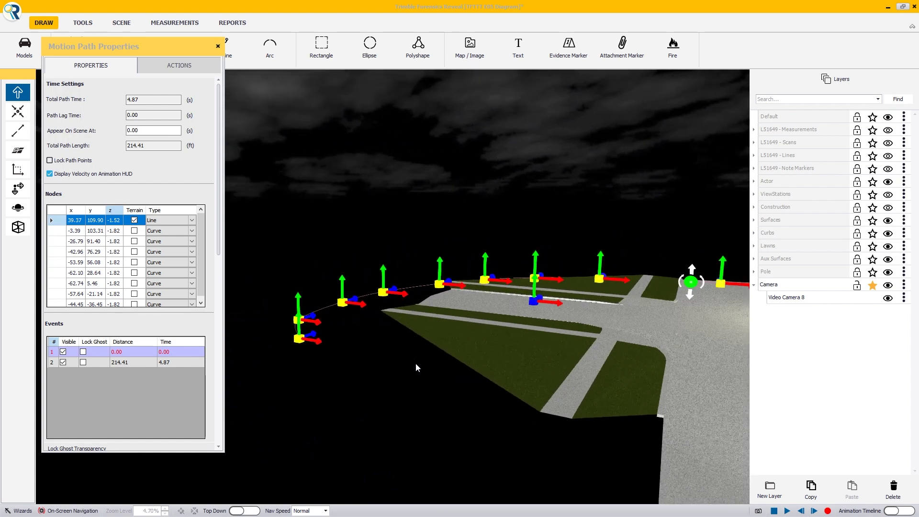
drag(516, 291, 505, 313)
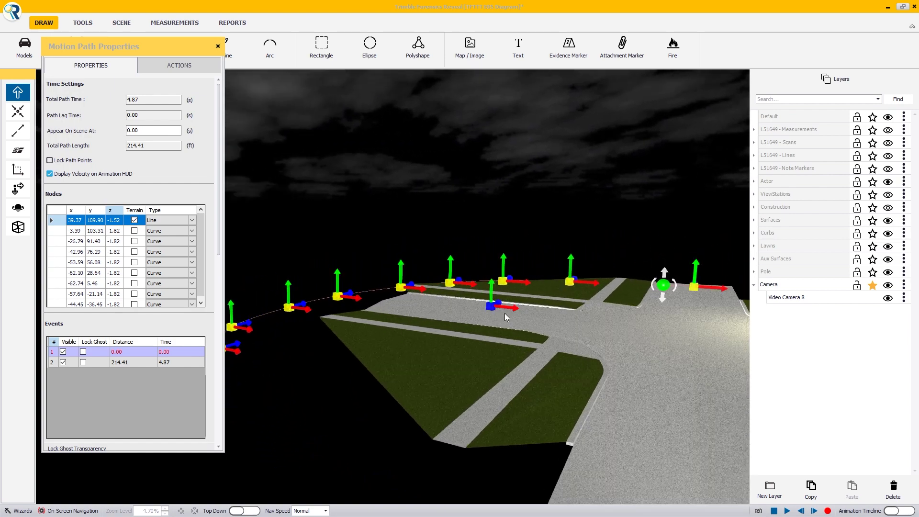
click(492, 301)
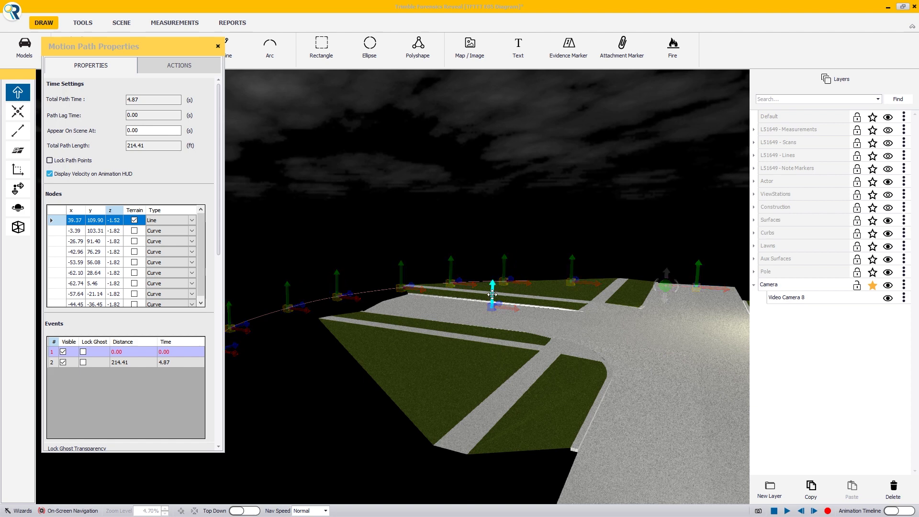
drag(492, 303, 493, 152)
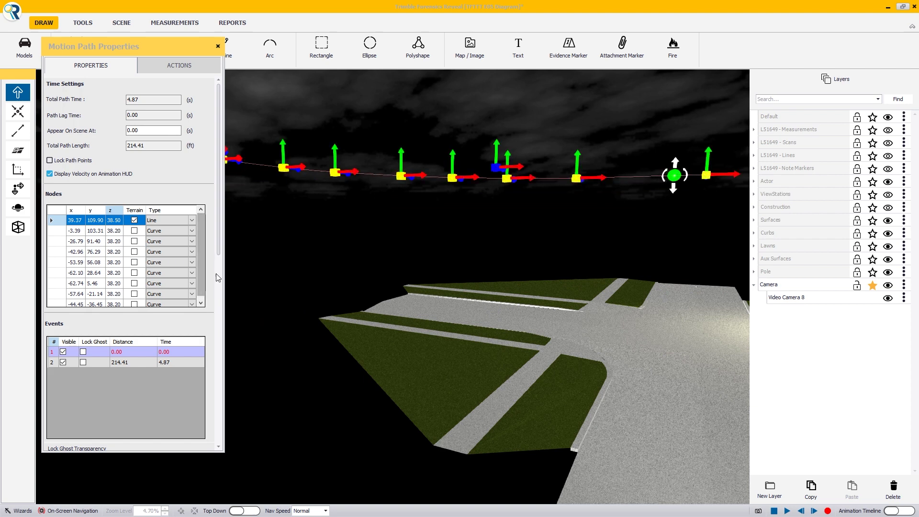
Set the velocity of the motion path's first event to 10 mph.
scroll(208, 315, down, 5)
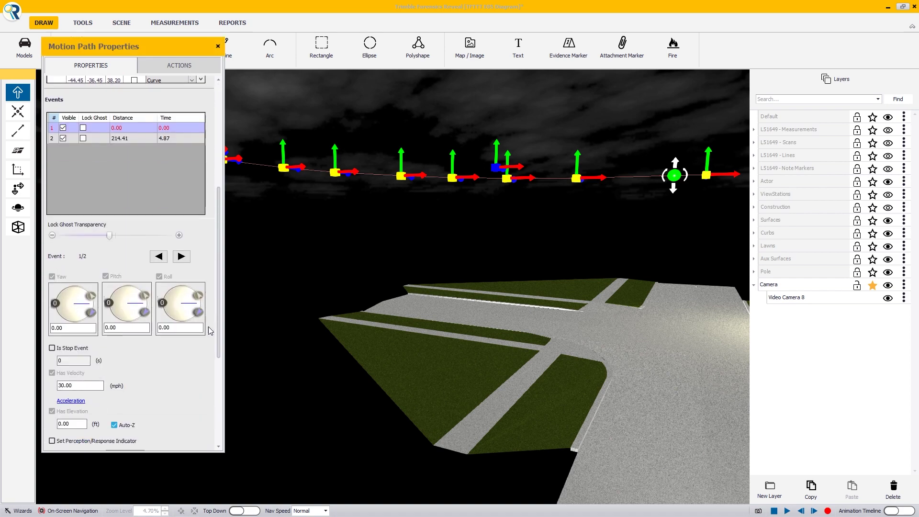
scroll(208, 319, up, 1)
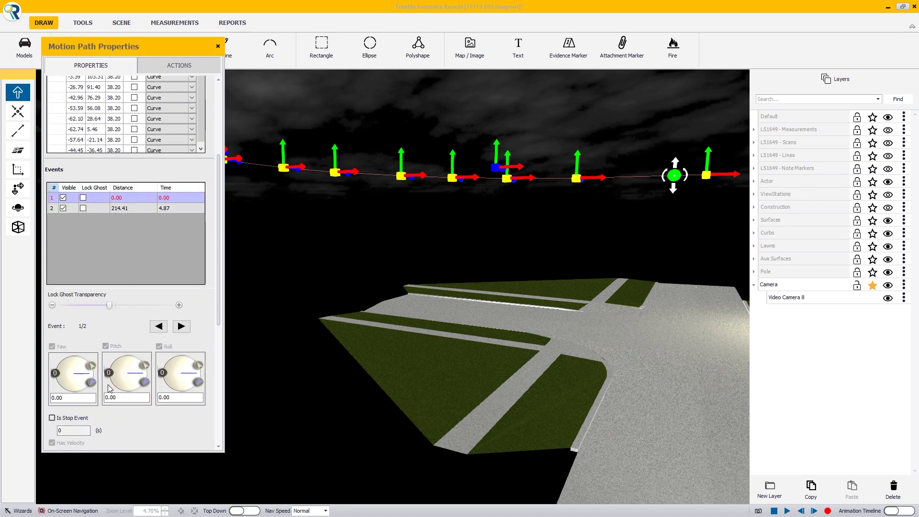
scroll(144, 417, down, 1)
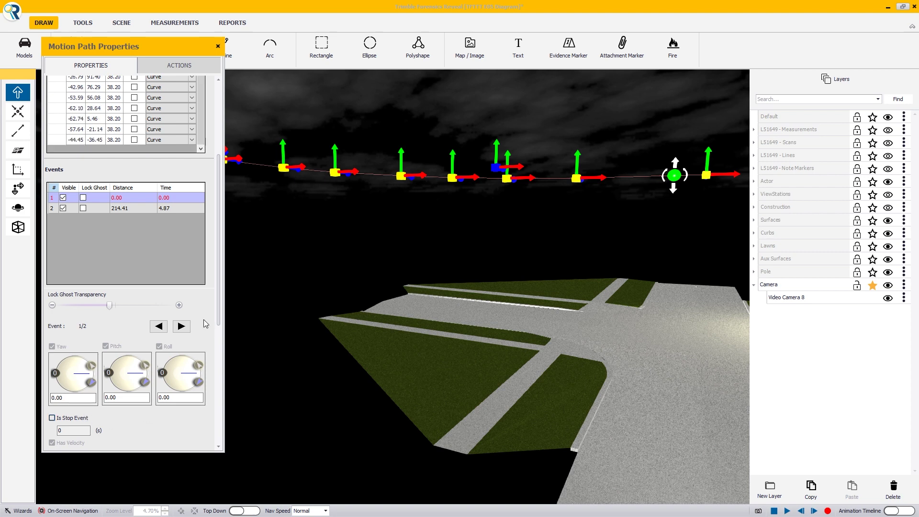
scroll(221, 304, down, 3)
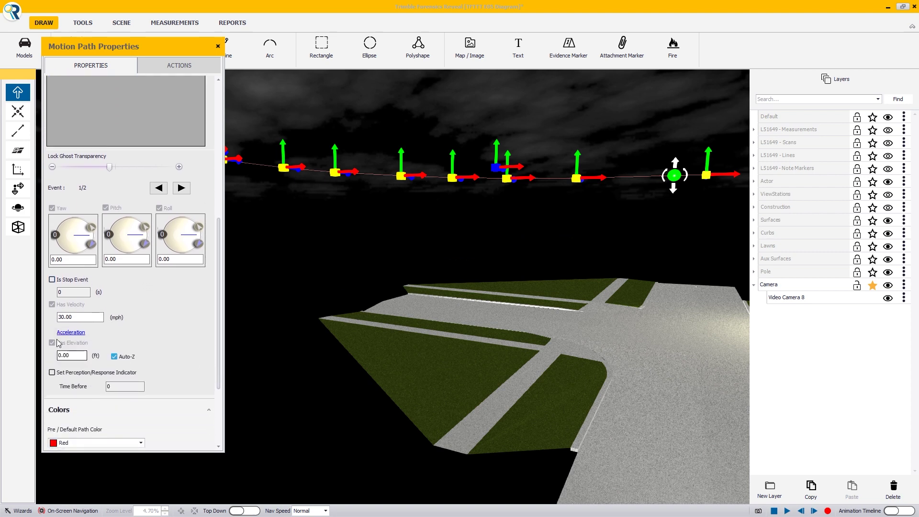
double_click(85, 318)
text(10.00)
click(638, 271)
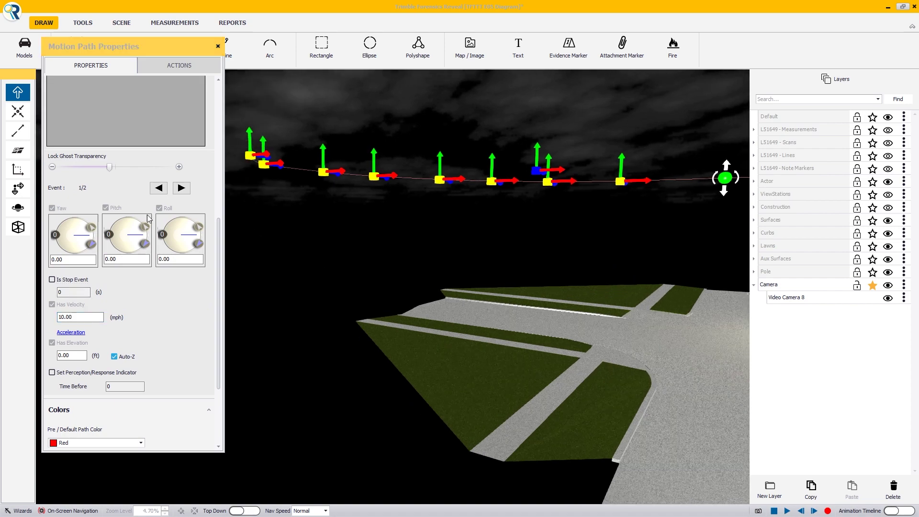
Set the velocity of the motion path's second event to 10 mph.
drag(219, 254, 221, 200)
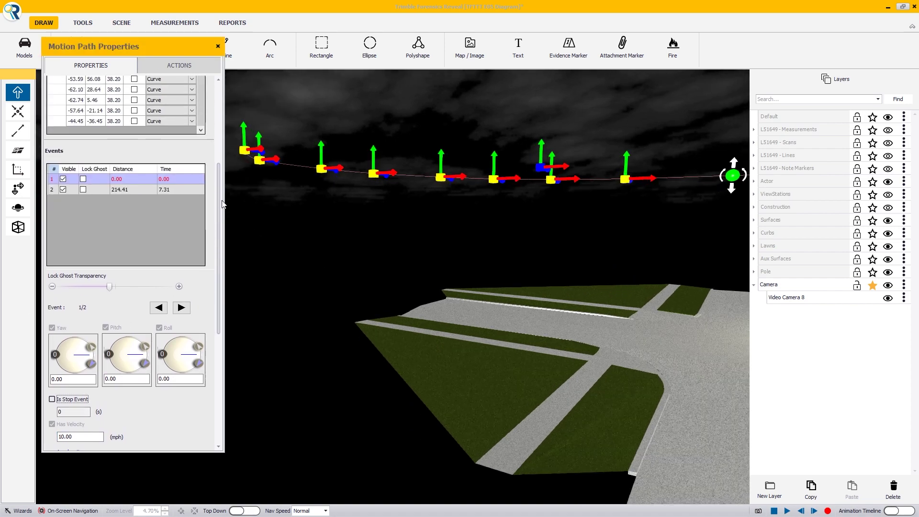
double_click(128, 191)
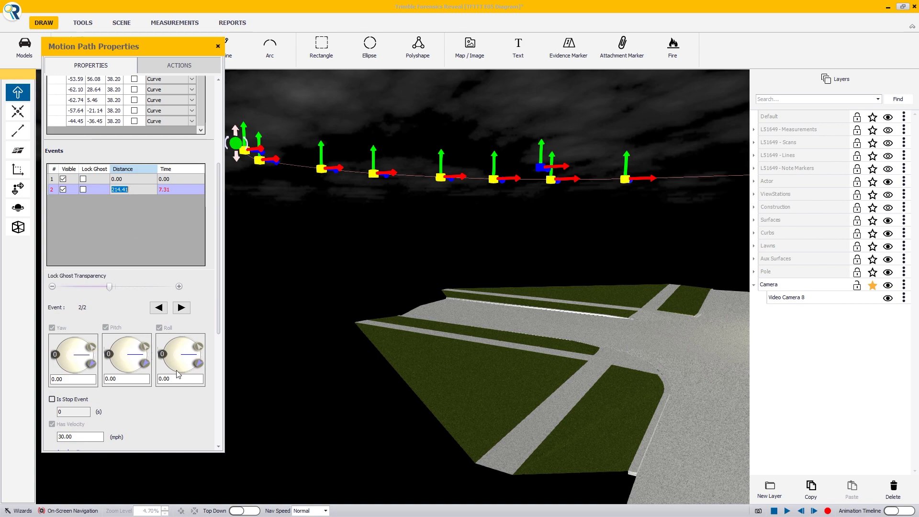
double_click(58, 437)
text(10)
key(Tab)
Rotate the video camera at the motion path's first event to a yaw of 90 degrees.
right_drag(551, 321, 604, 247)
key(w)
key(d)
drag(603, 246, 522, 419)
key(w)
key(d)
key(d)
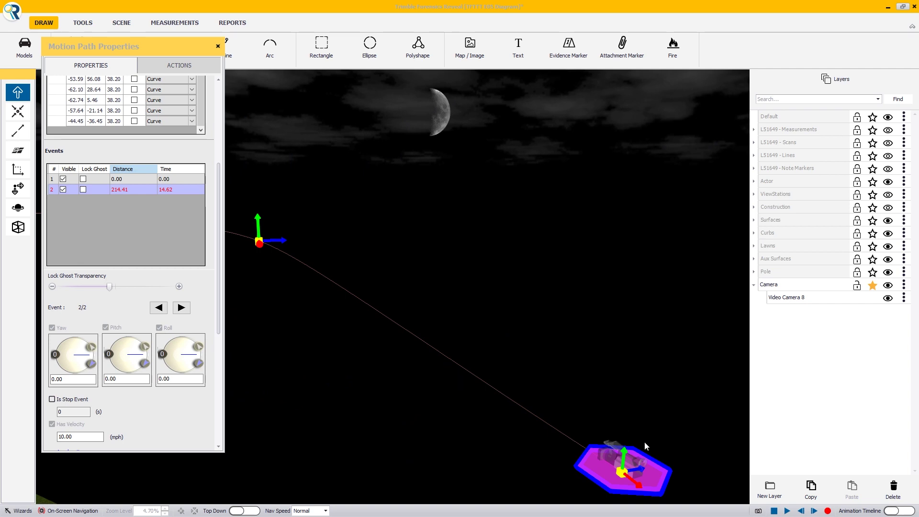
middle_drag(695, 385, 297, 378)
middle_drag(669, 375, 245, 410)
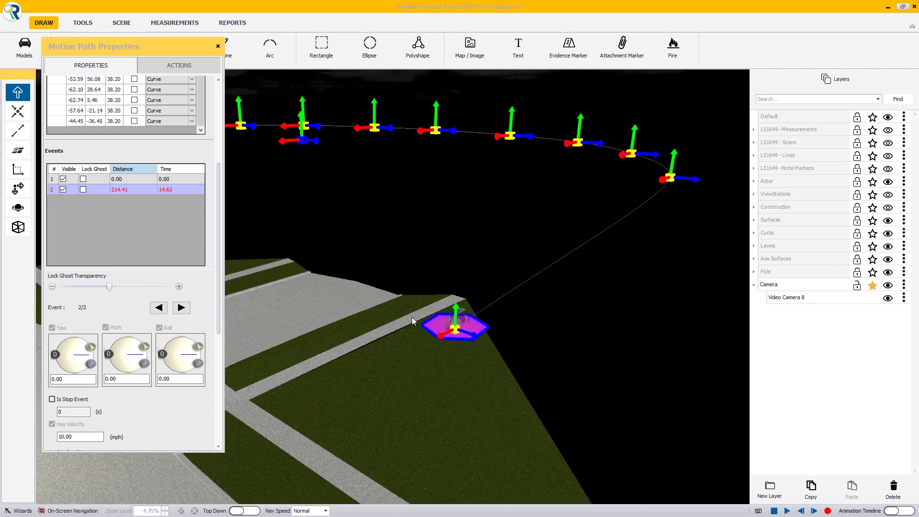
click(110, 180)
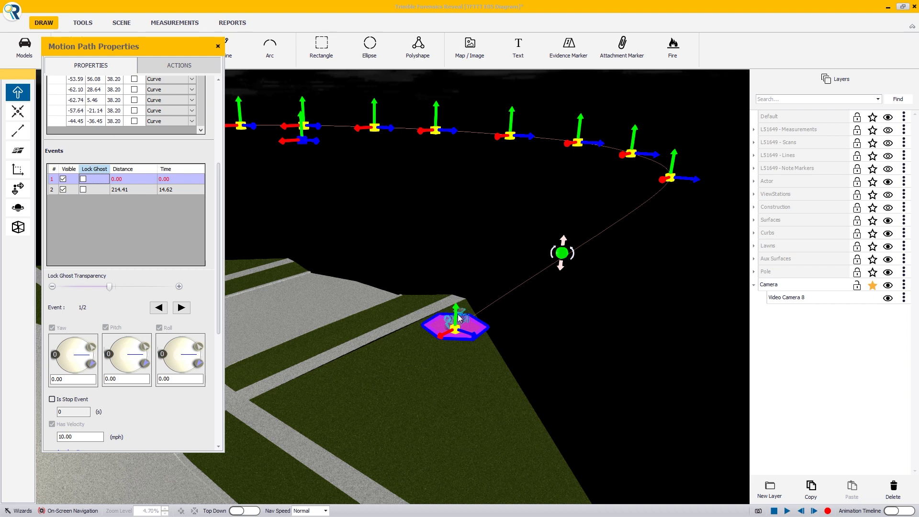
drag(84, 354, 74, 341)
double_click(72, 379)
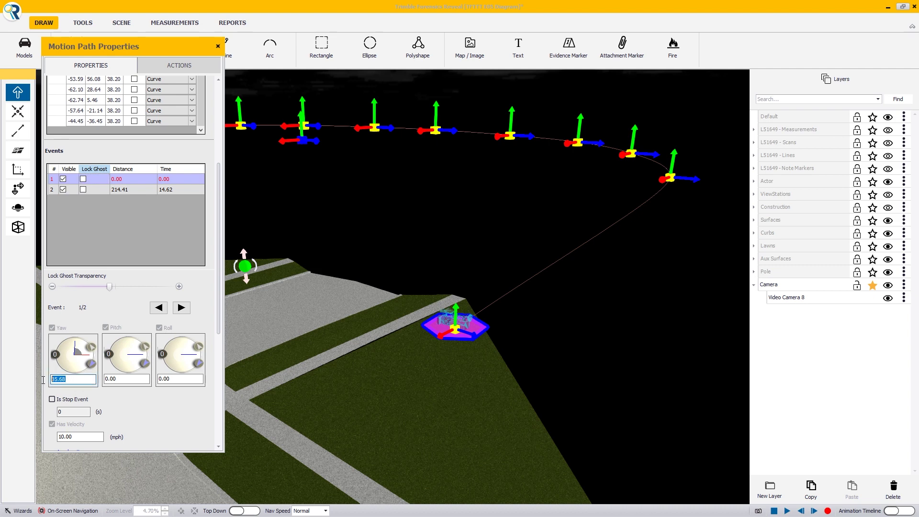
text(9)
click(461, 328)
scroll(466, 329, up, 3)
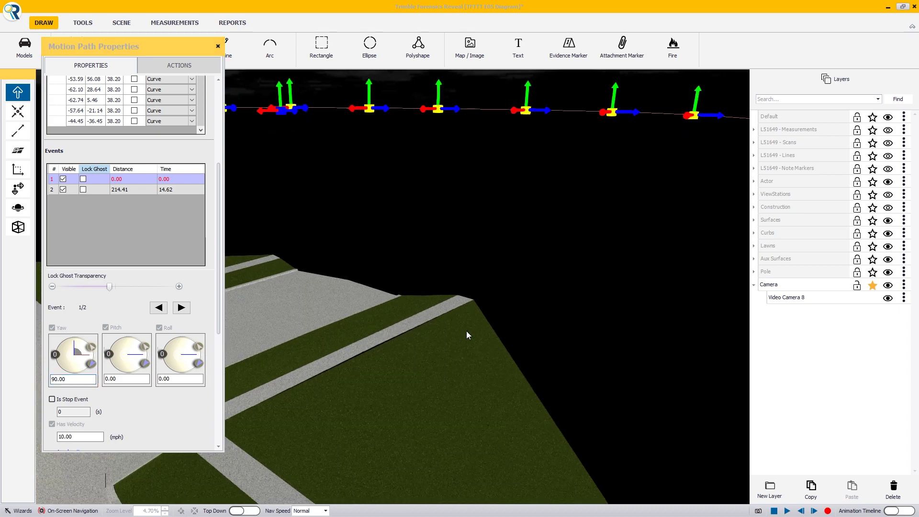
Set the video camera's pitch at the motion path's first event to 345 degrees.
scroll(466, 331, down, 1)
middle_drag(586, 357, 284, 334)
drag(284, 339, 272, 338)
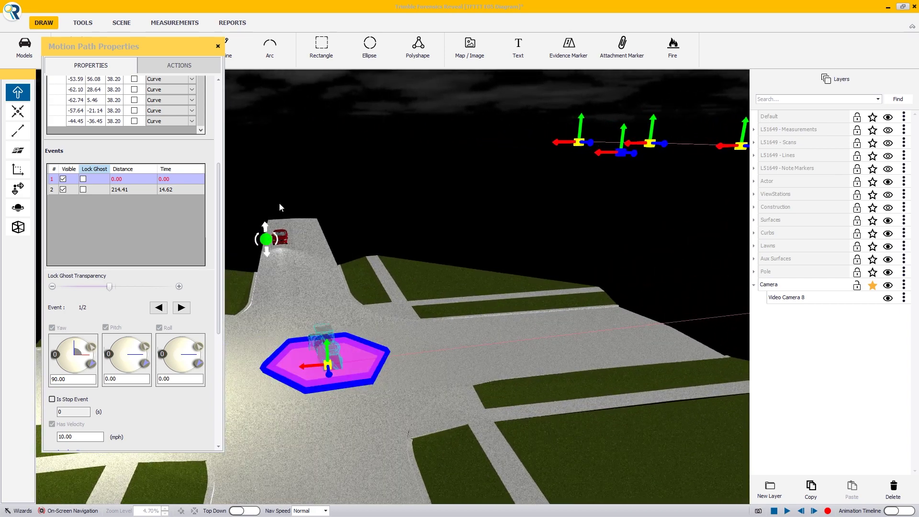
drag(133, 355, 134, 356)
click(136, 379)
double_click(136, 378)
Change the first event's pitch on the camera's motion path to 335 degrees.
text(345)
key(Return)
drag(137, 379, 54, 376)
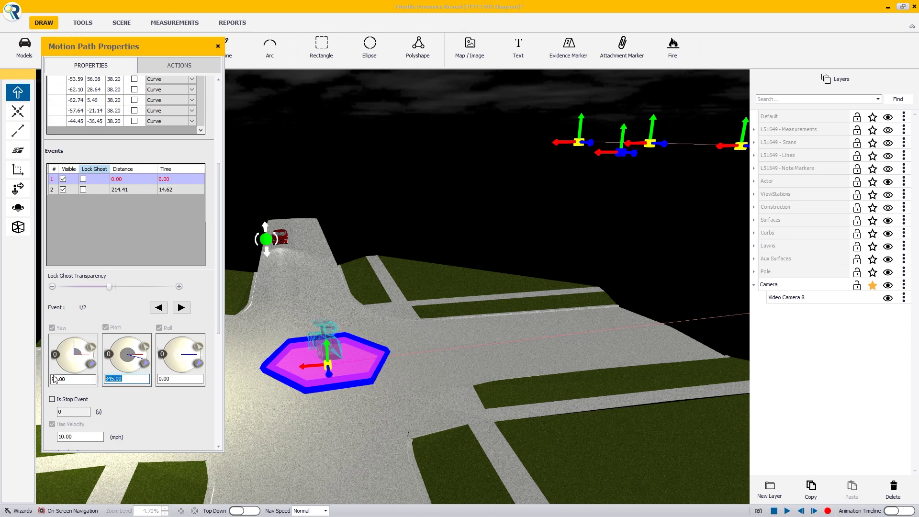
text(335)
key(Return)
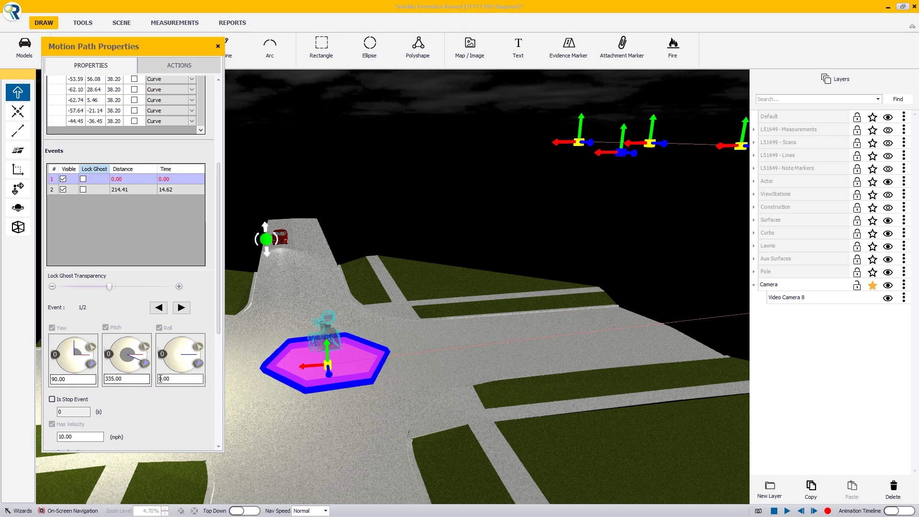
Rotate the video camera at the motion path's second event to a yaw of 90 degrees and a pitch of 335 degrees.
click(105, 189)
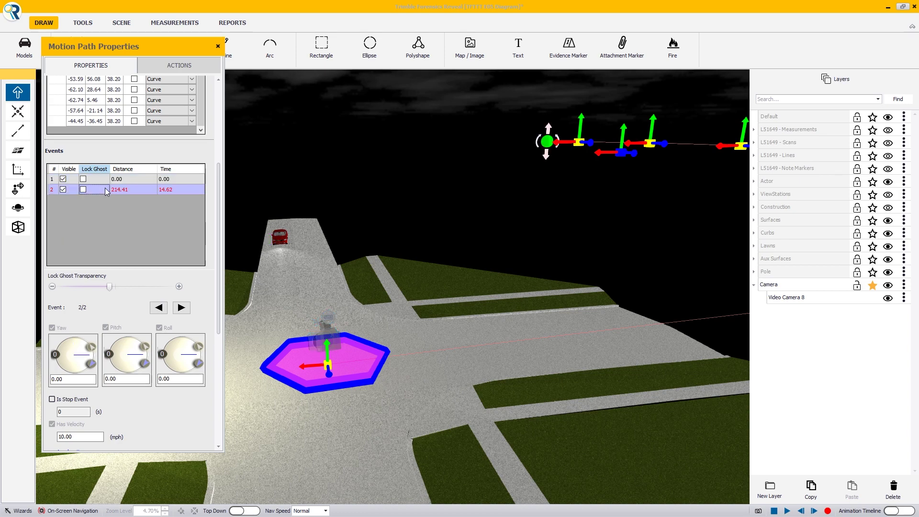
click(62, 378)
text(90)
key(Tab)
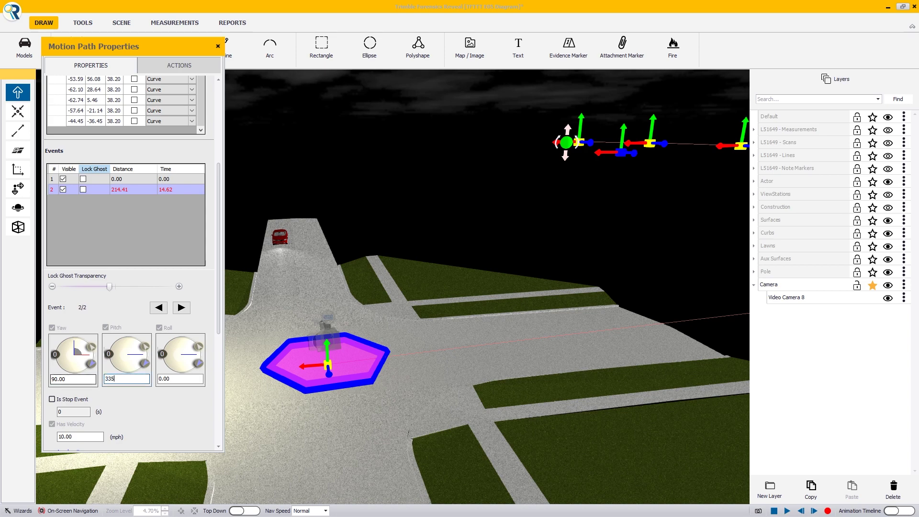
text(335)
key(Tab)
mouse_move(395, 397)
mouse_down()
mouse_move(555, 393)
mouse_move(539, 391)
mouse_move(636, 351)
mouse_up()
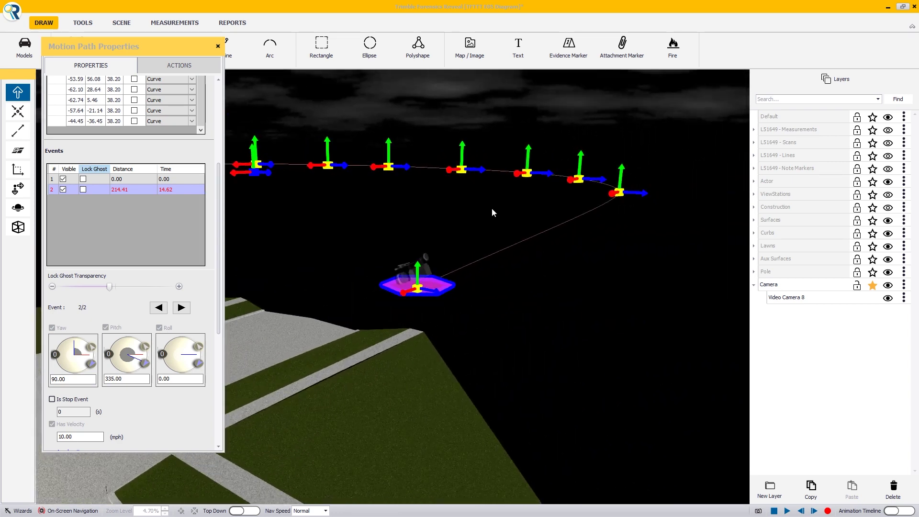
drag(491, 210, 333, 209)
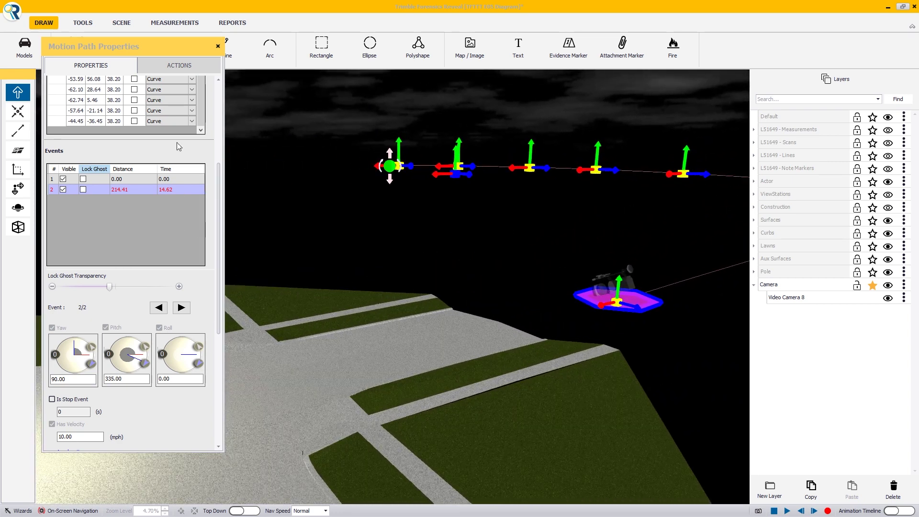
Attach Camera 4 to Video Camera 8 in Shoulder mode with zero offsets.
click(791, 301)
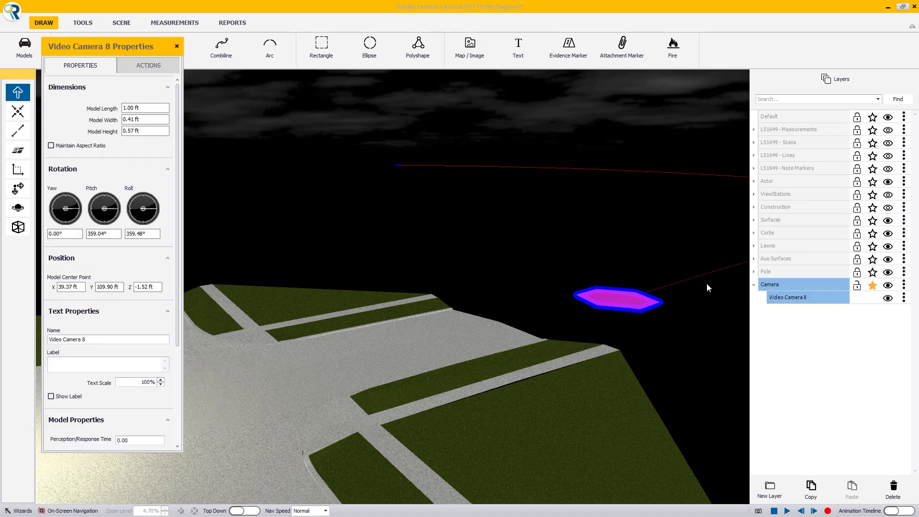
click(162, 70)
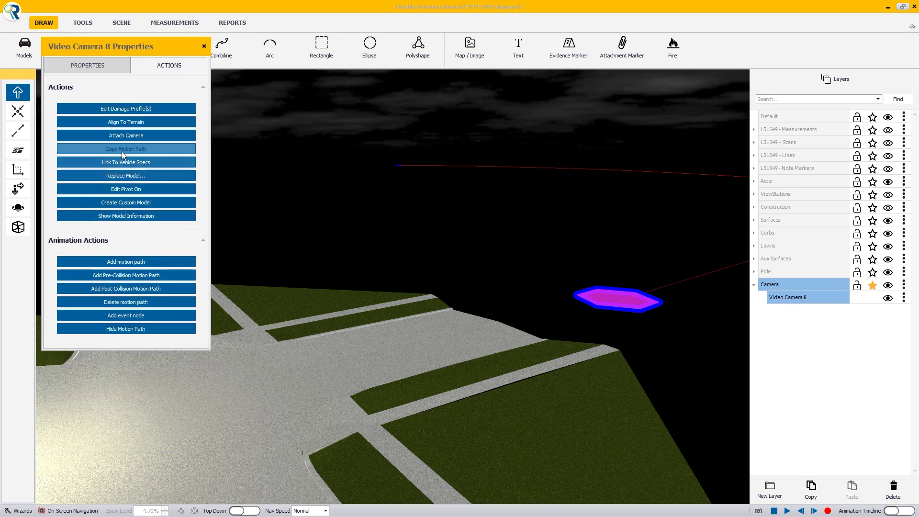
click(125, 135)
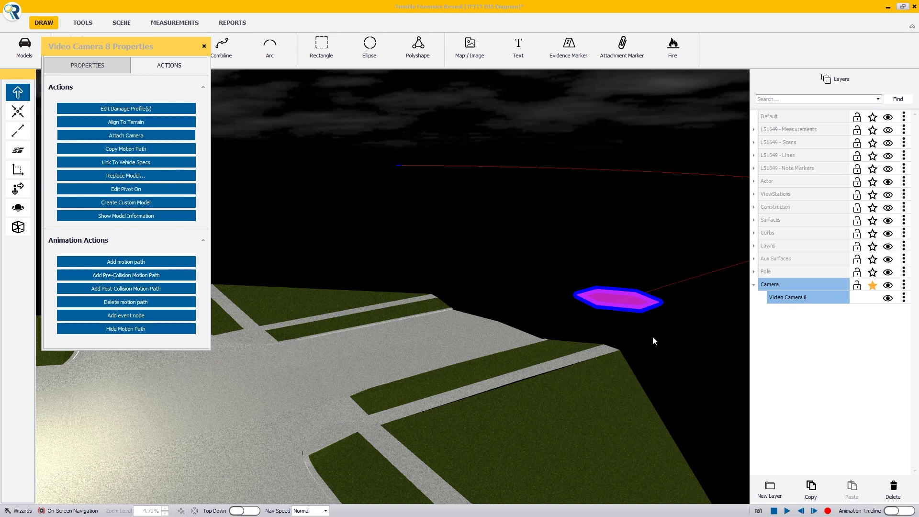
drag(314, 103, 240, 60)
click(145, 84)
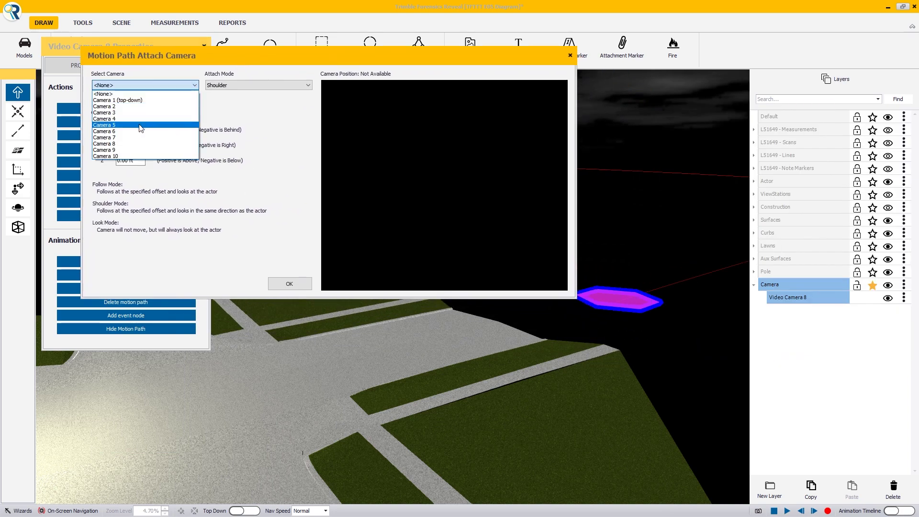
click(140, 128)
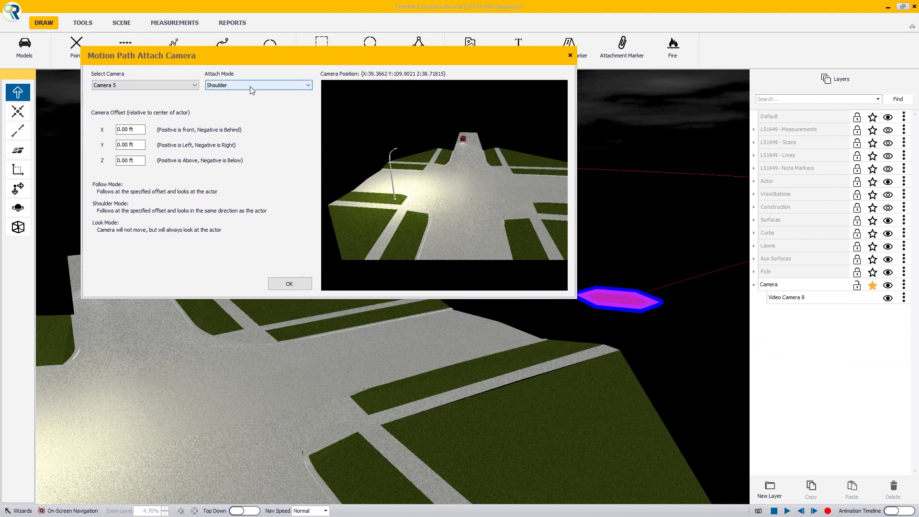
scroll(250, 100, up, 1)
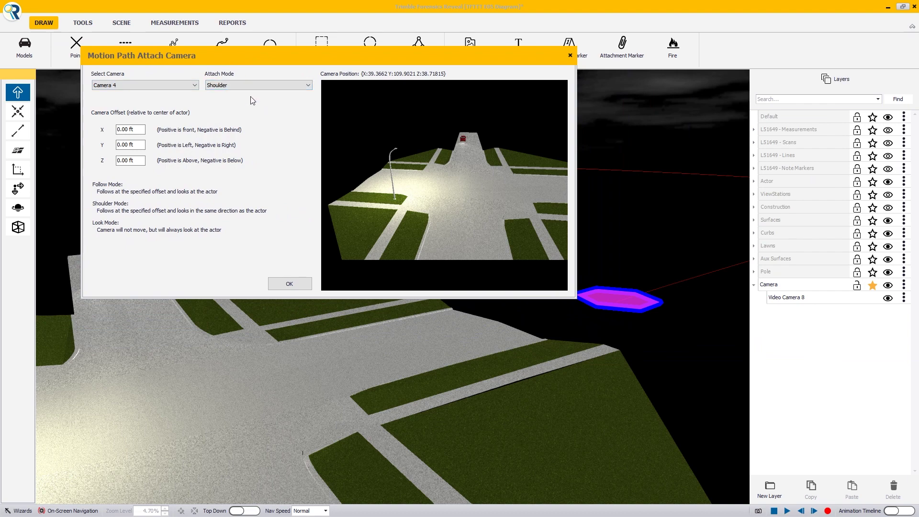
click(289, 285)
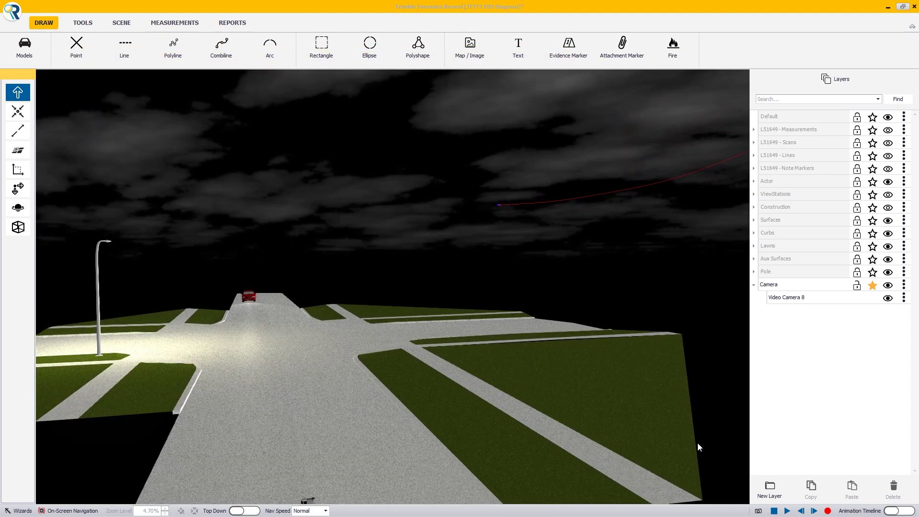
Play the animation through the attached camera to review its framing of the intersection, pausing playback.
click(787, 511)
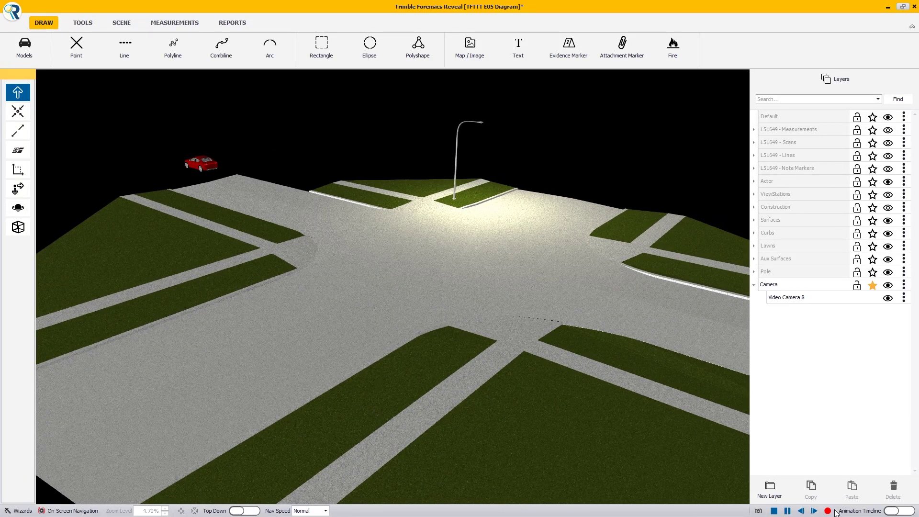
click(786, 512)
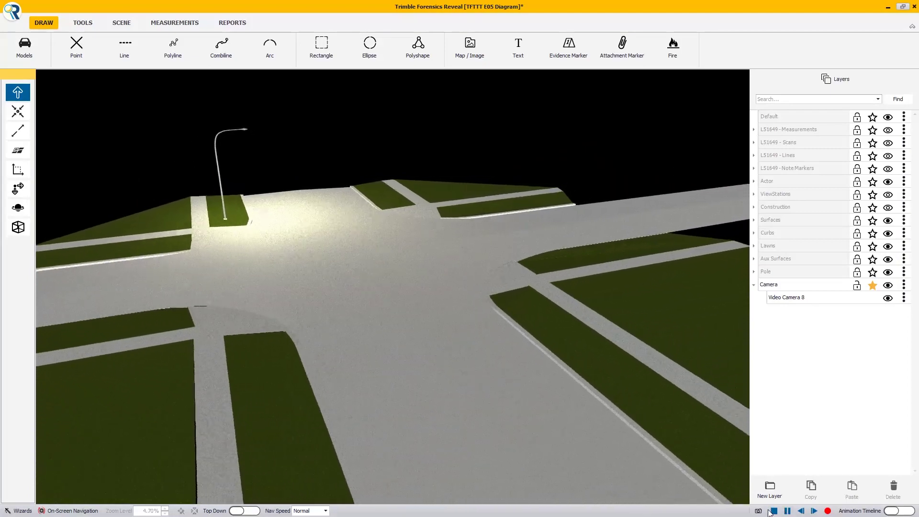
click(786, 510)
Reopen the camera's motion path properties and set the first event's pitch to 350 degrees.
right_drag(393, 382, 532, 382)
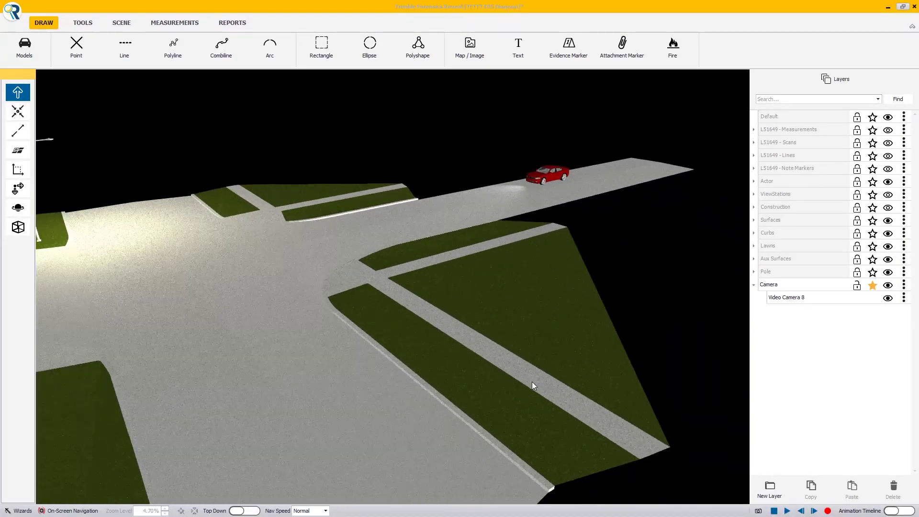
scroll(532, 382, down, 3)
drag(525, 382, 281, 342)
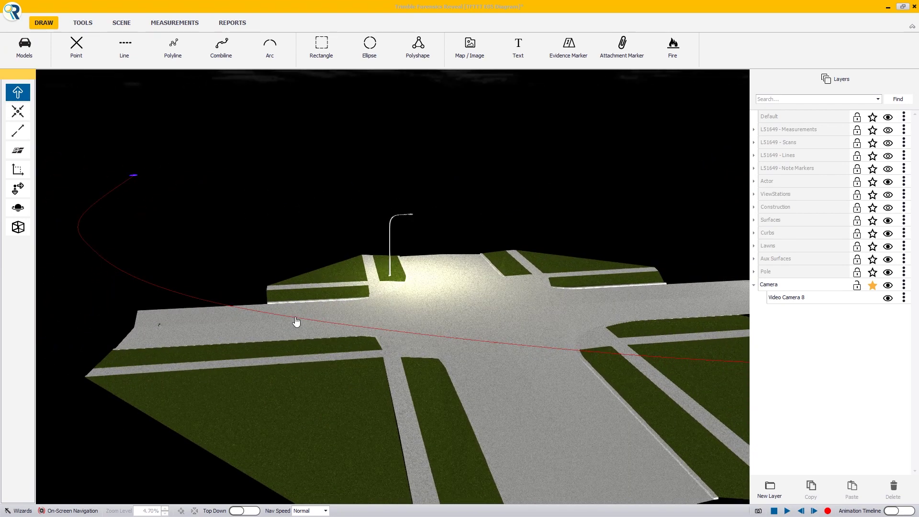
double_click(297, 325)
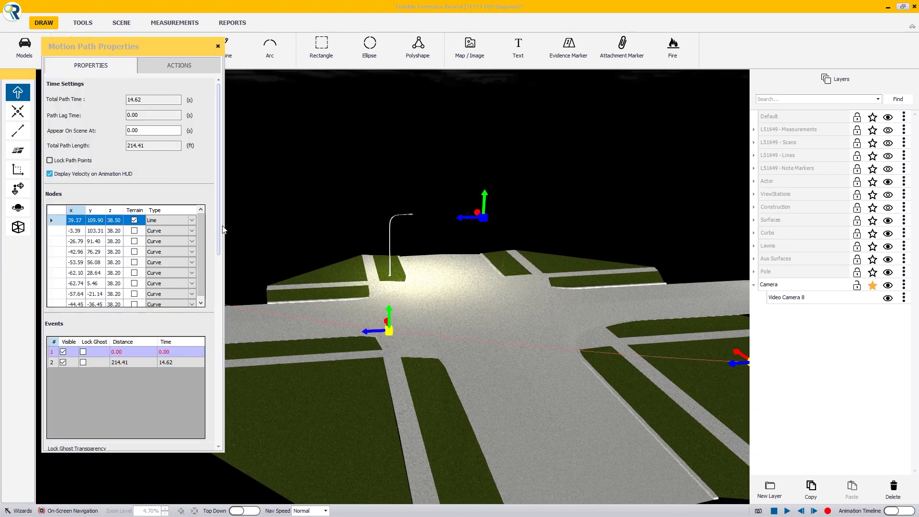
drag(218, 228, 201, 325)
drag(129, 343, 97, 346)
text(350)
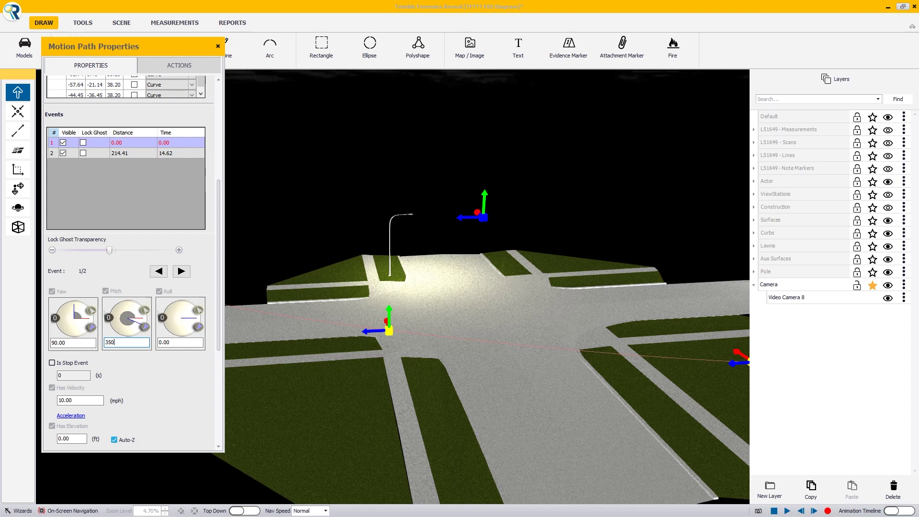
right_drag(457, 340, 407, 327)
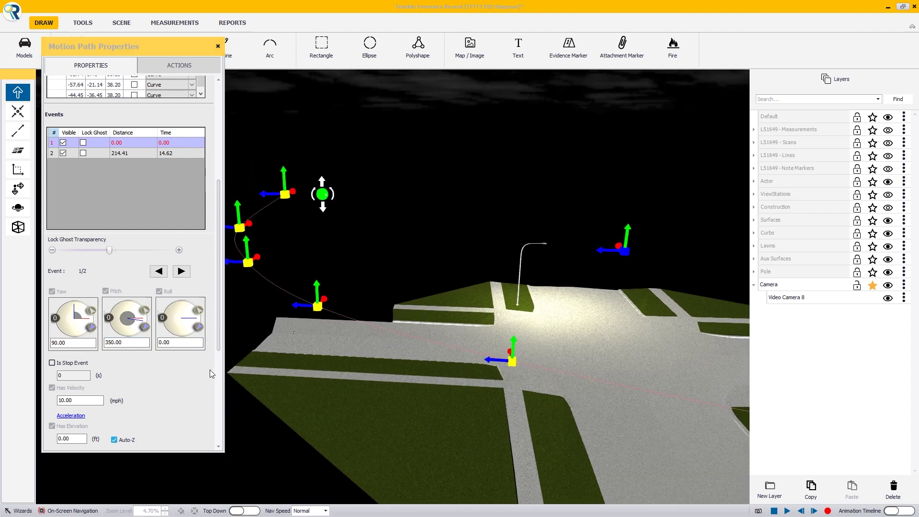
Change the video camera's pitch at the motion path's second event and close the motion path properties.
click(119, 153)
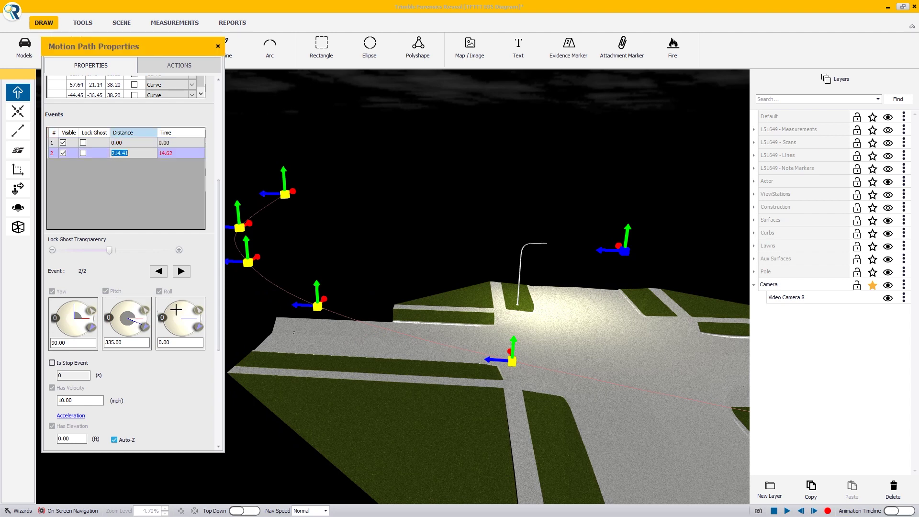
click(123, 342)
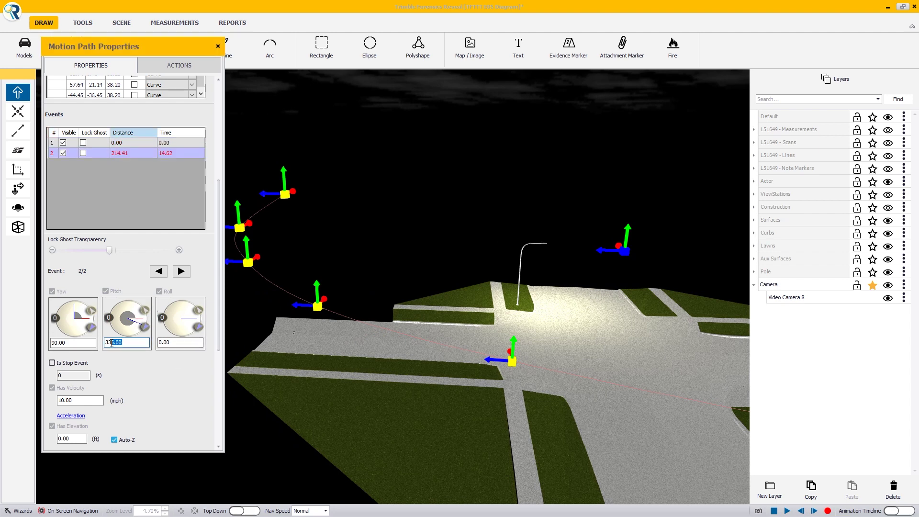
text(320)
key(Return)
drag(127, 341, 108, 341)
text(10)
key(Return)
click(219, 46)
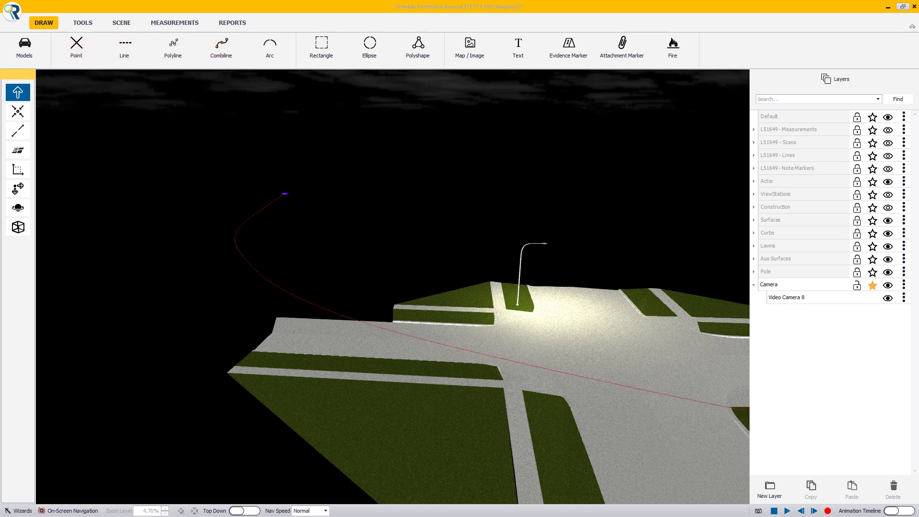
Replay the animation to check the camera's view with the adjusted pitch.
click(788, 511)
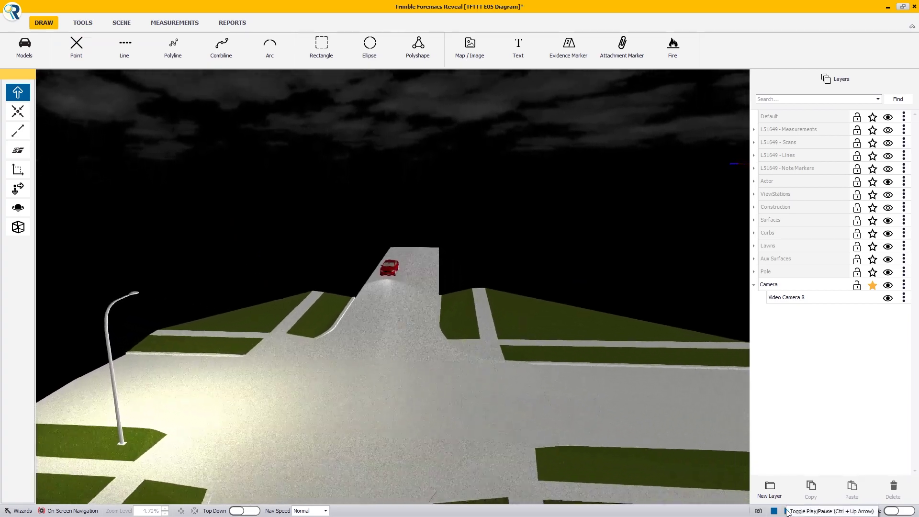
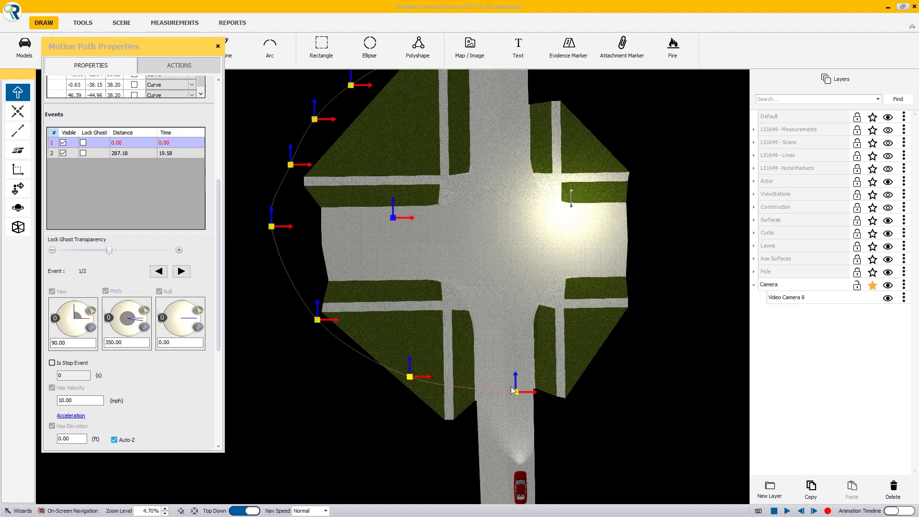
Reshape the camera's curved motion path by moving its southern end node outward and smoothing the western nodes, and replay the animation.
drag(515, 393, 540, 376)
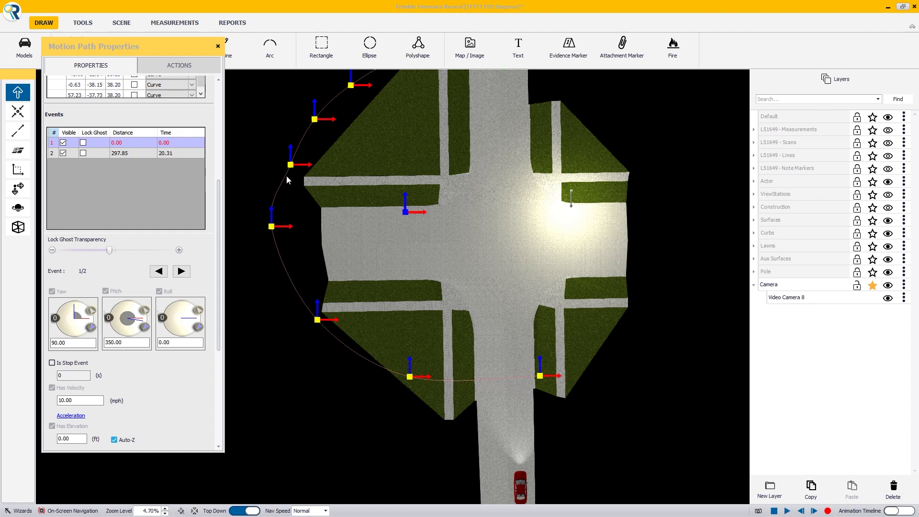
mouse_move(290, 165)
mouse_down()
mouse_move(279, 153)
mouse_move(284, 164)
mouse_up()
drag(270, 227, 278, 244)
middle_drag(351, 186, 364, 305)
scroll(366, 303, up, 1)
drag(420, 166, 424, 159)
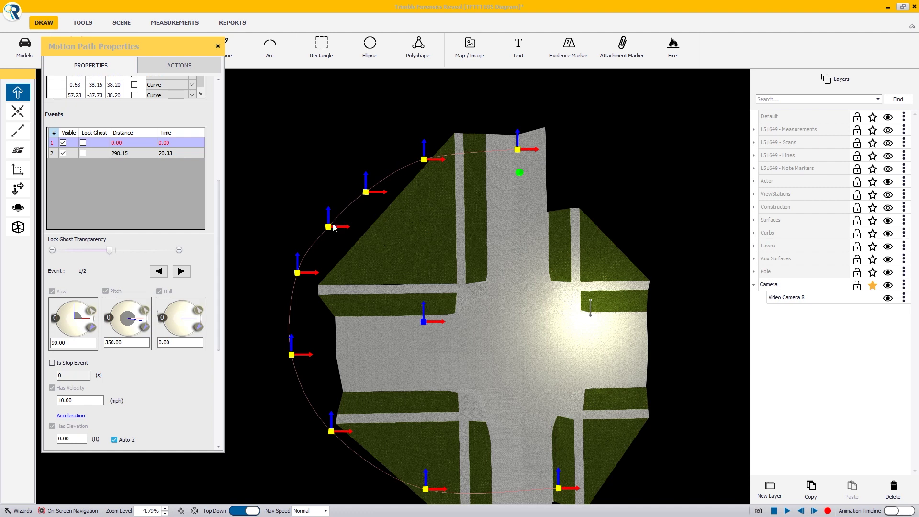
drag(329, 226, 326, 220)
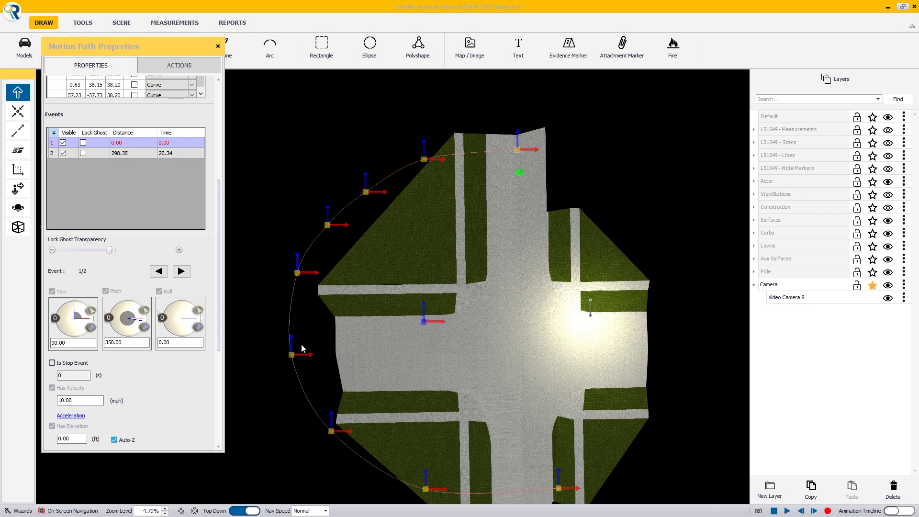
click(786, 510)
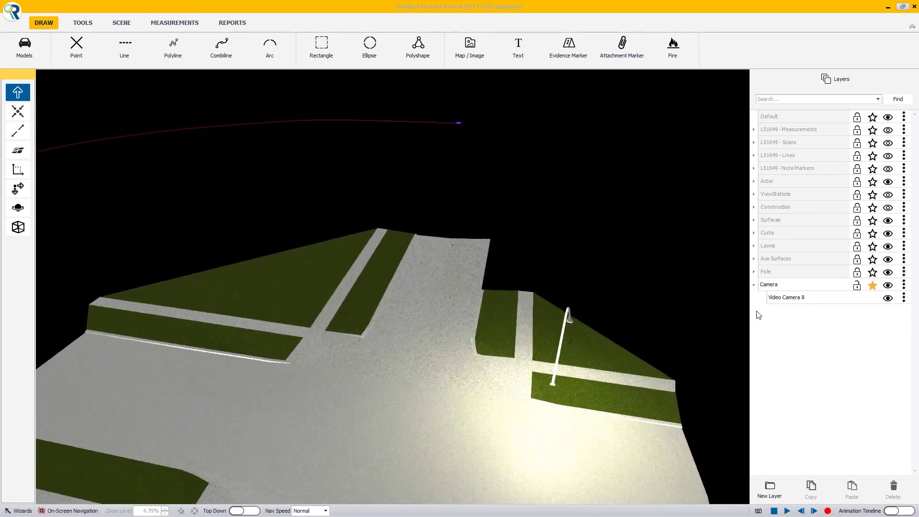
Place a second Video Camera model from the Custom library on the road surface at the north end of the intersection.
click(17, 44)
click(596, 330)
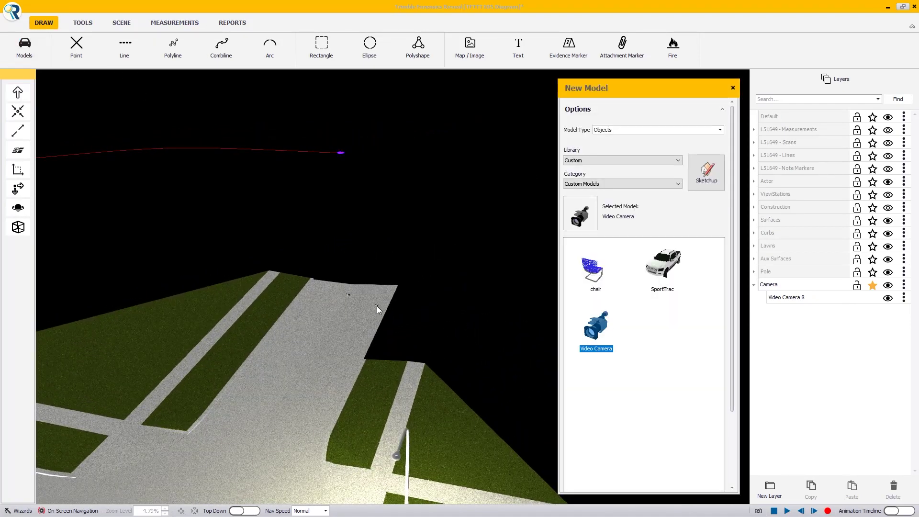
click(17, 150)
click(337, 292)
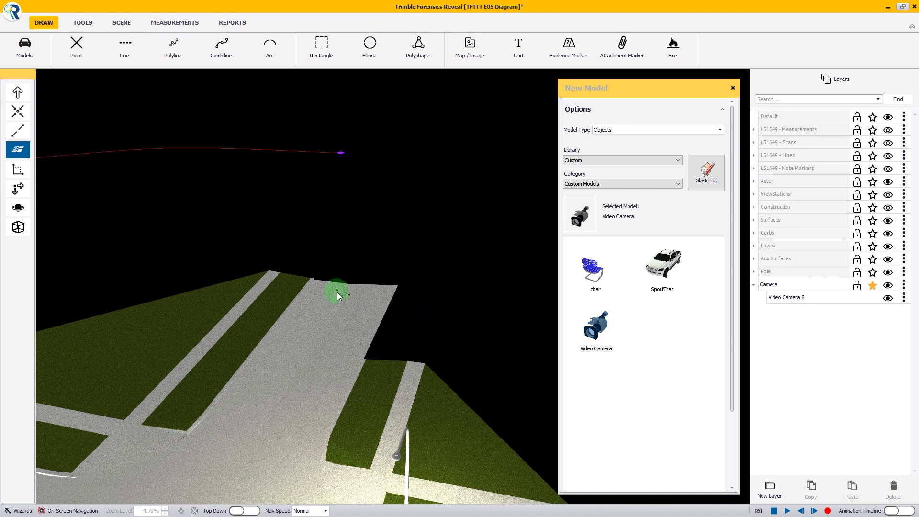
click(366, 302)
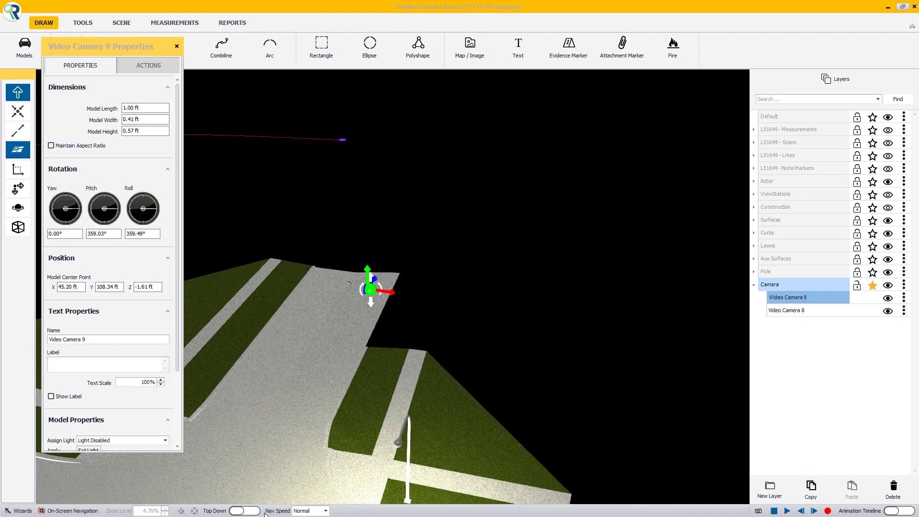
In the top-down view, add a regular non-collision motion path to Video Camera 9, running straight south through the intersection.
click(245, 510)
scroll(518, 355, up, 5)
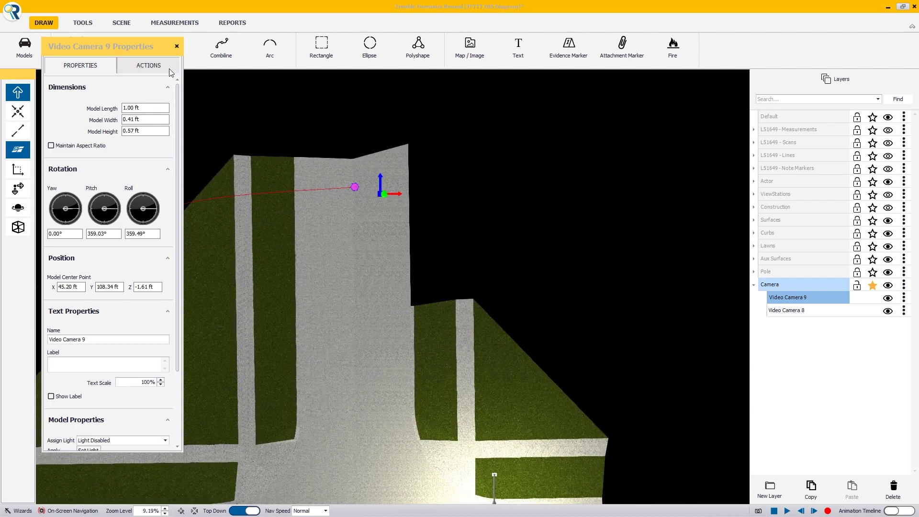
click(148, 65)
click(175, 239)
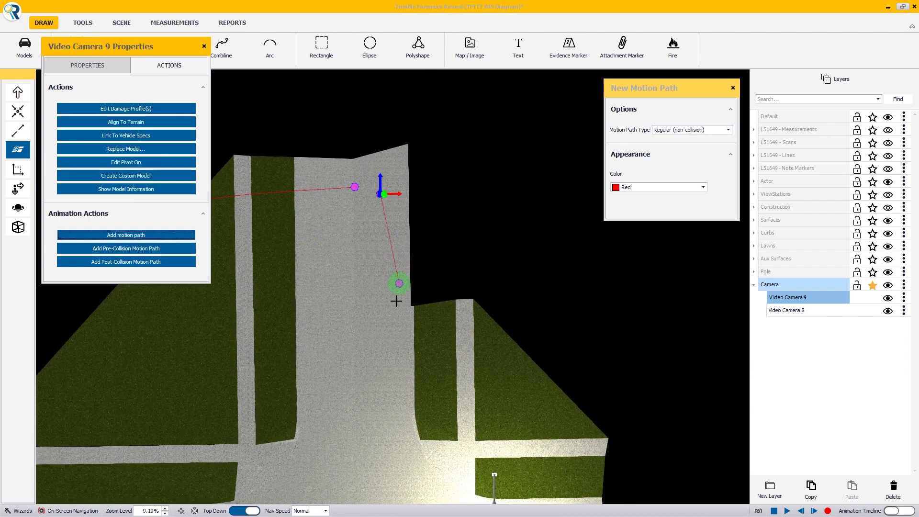
click(390, 349)
middle_drag(377, 395, 371, 136)
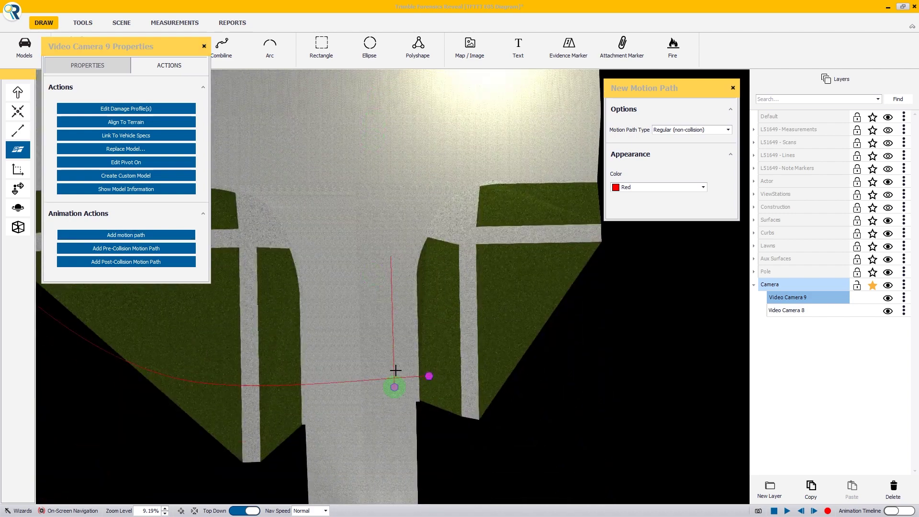
middle_drag(402, 481, 388, 232)
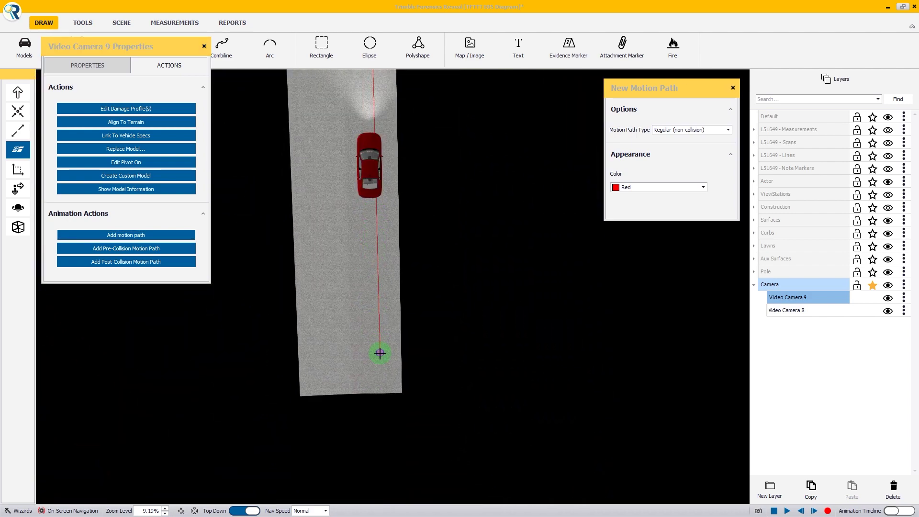
click(379, 358)
key(Up)
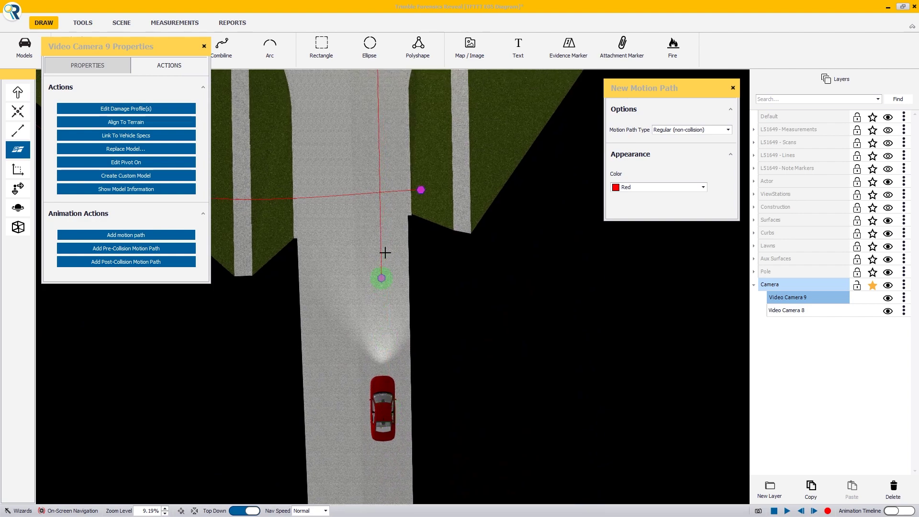
click(476, 205)
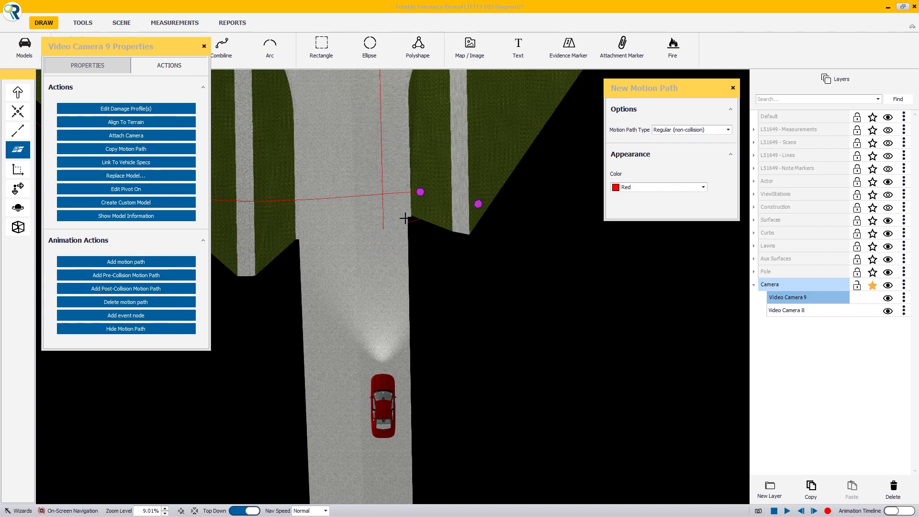
key(Escape)
Hide Video Camera 8 and its curved motion path in the Camera layer.
middle_drag(396, 196, 567, 357)
click(887, 312)
key(Up)
key(Right)
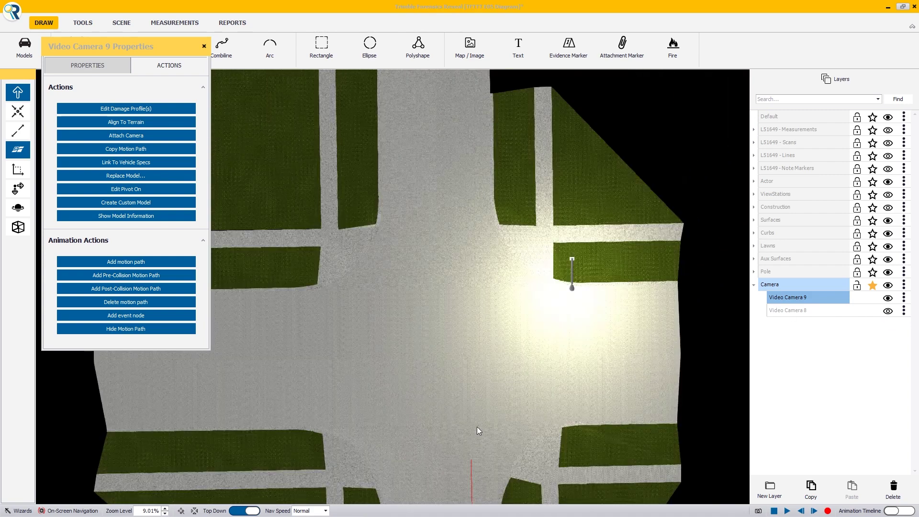
key(Up)
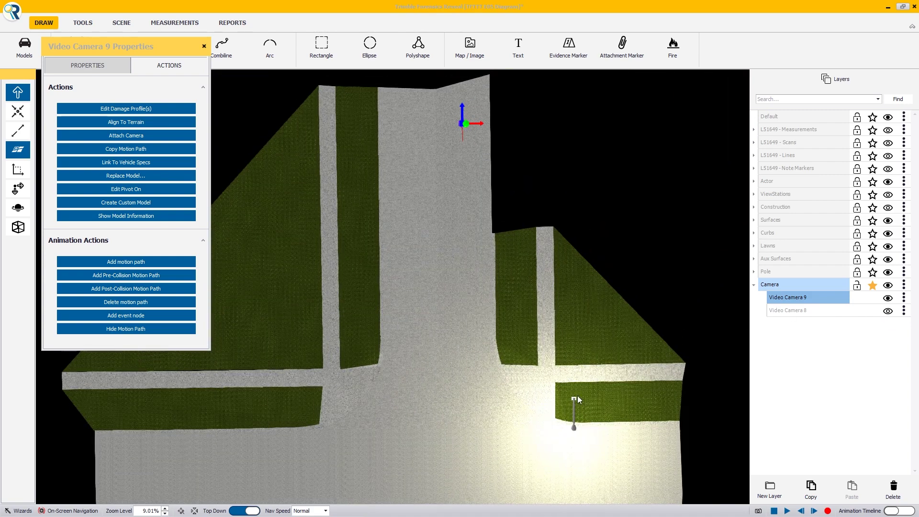
Switch to the 3D view and open the properties of Video Camera 9's straight motion path.
click(253, 511)
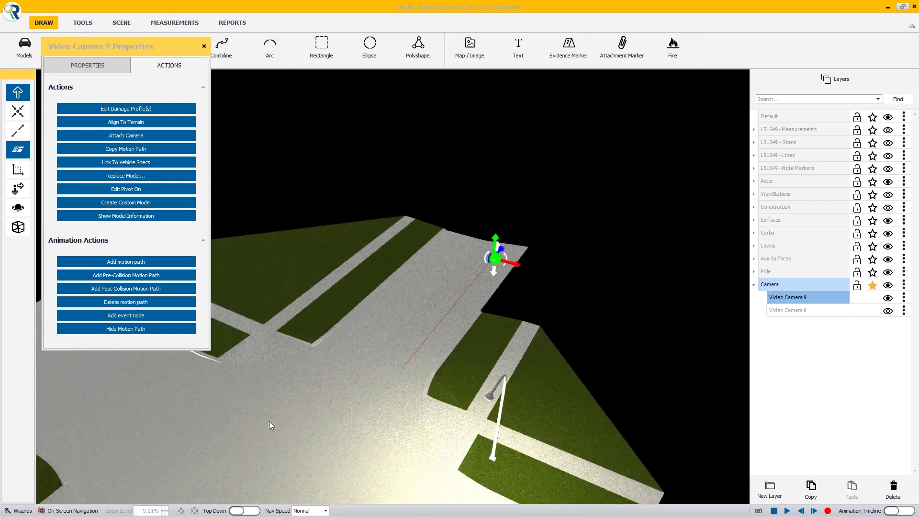
right_drag(417, 381, 328, 383)
key(Down)
key(Right)
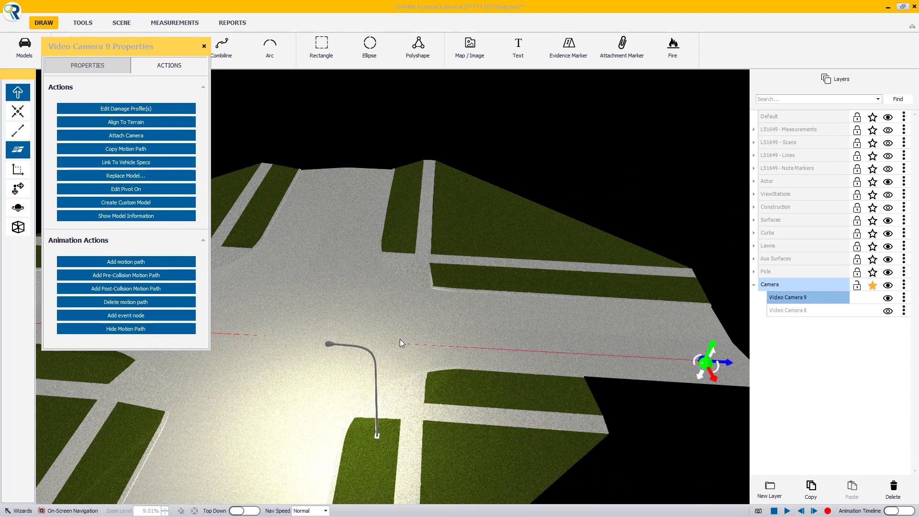
right_drag(574, 356, 262, 320)
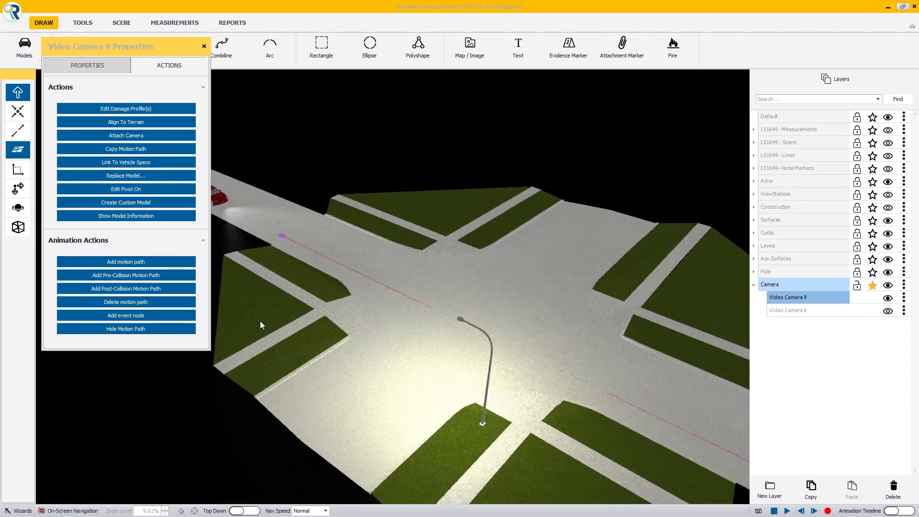
key(Down)
key(Right)
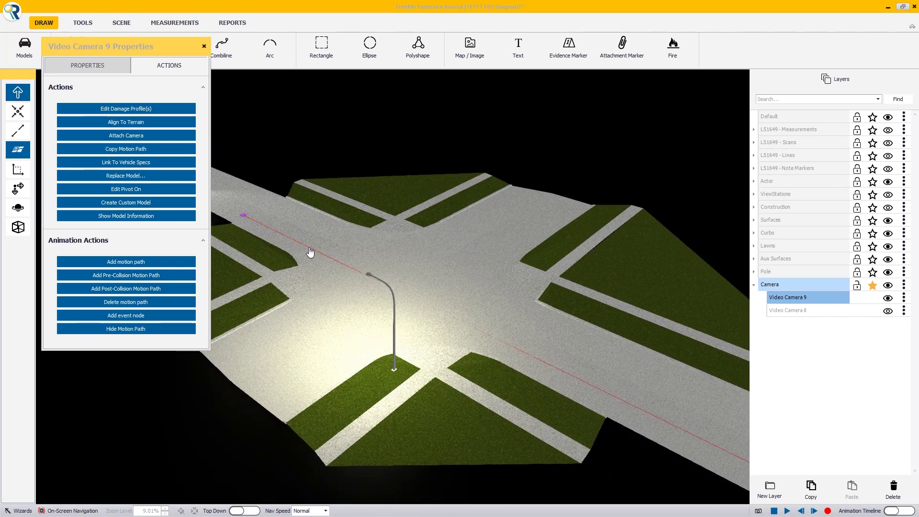
click(310, 252)
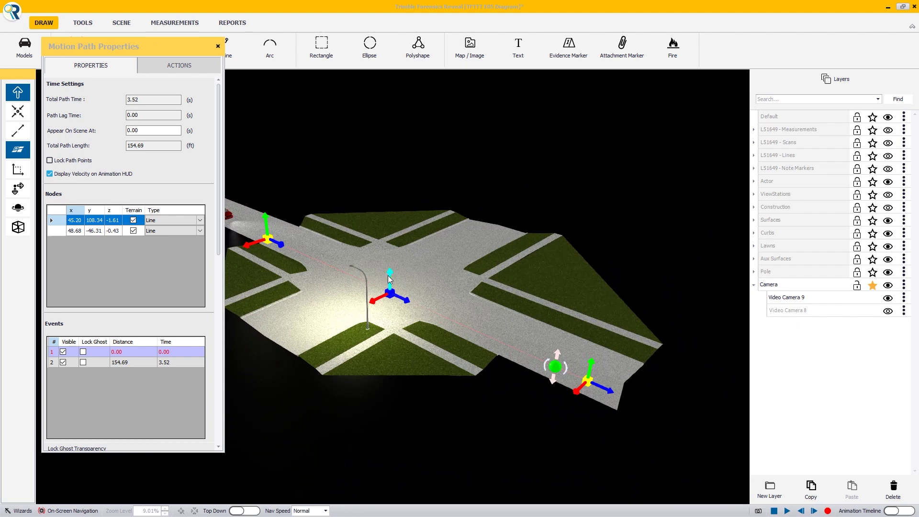
Raise the whole straight motion path vertically above the intersection to an elevation of about 70 ft.
drag(390, 276, 389, 93)
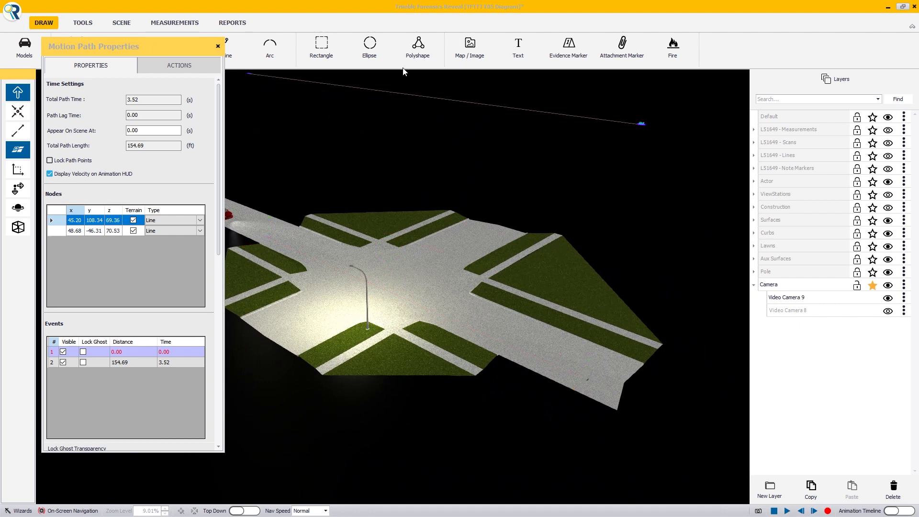
right_drag(490, 379, 478, 264)
drag(401, 207, 404, 201)
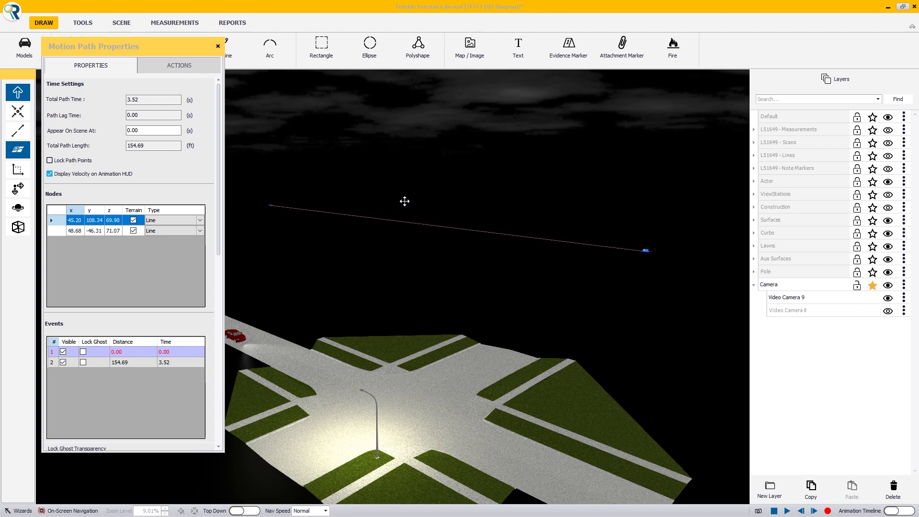
drag(404, 201, 405, 203)
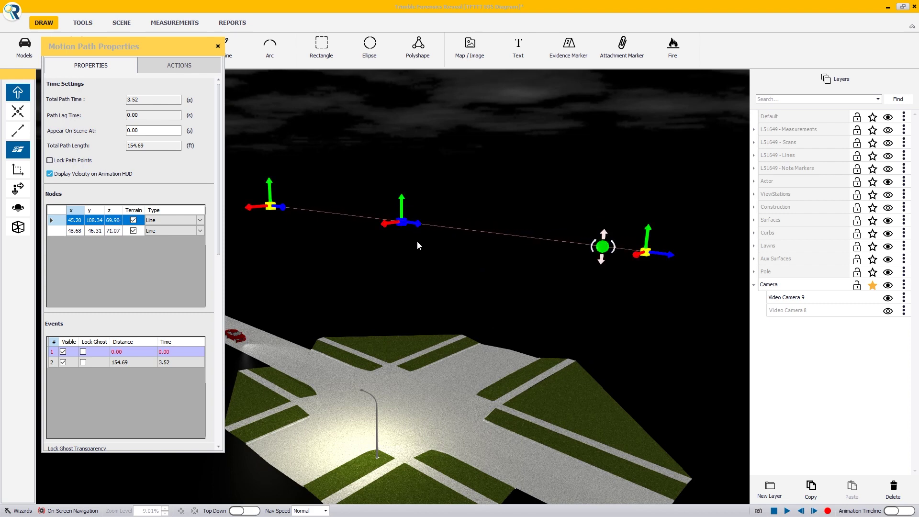
right_drag(668, 256, 782, 296)
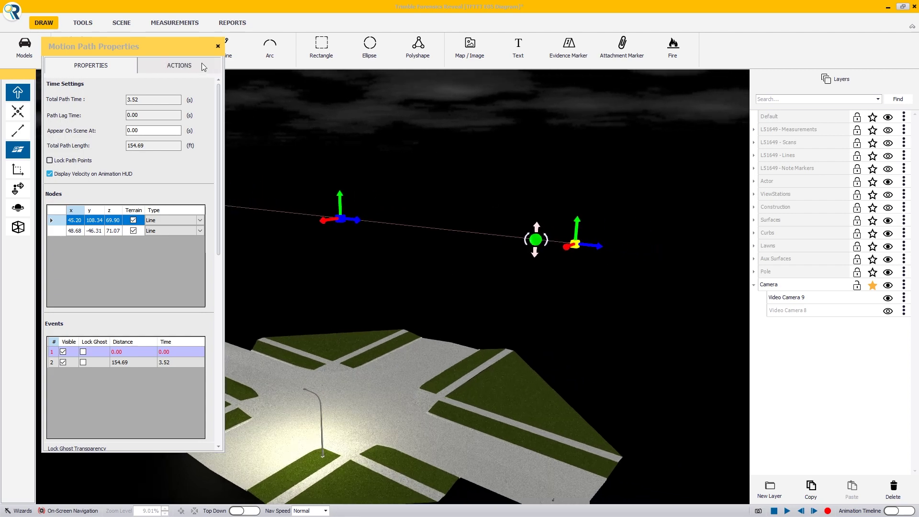
Set the velocity to 10 mph for both events of the straight motion path.
click(105, 353)
drag(218, 242, 216, 370)
double_click(90, 330)
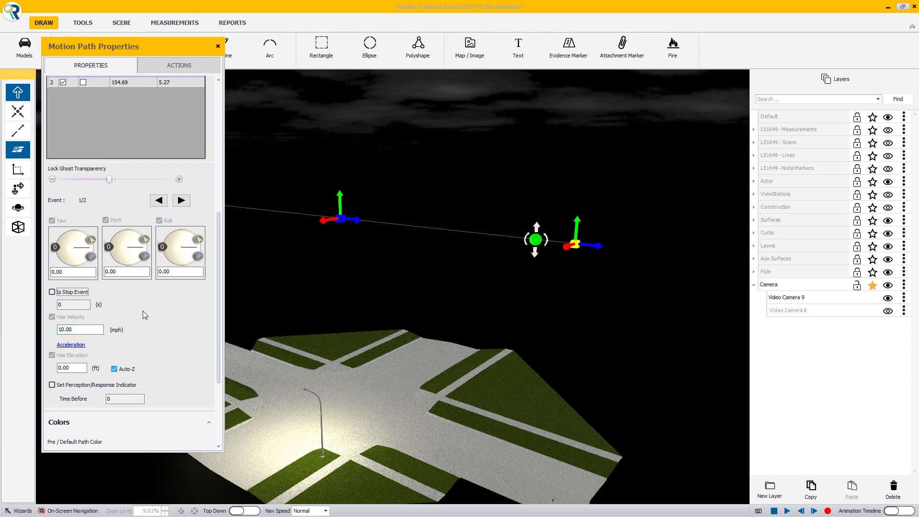
drag(217, 277, 213, 234)
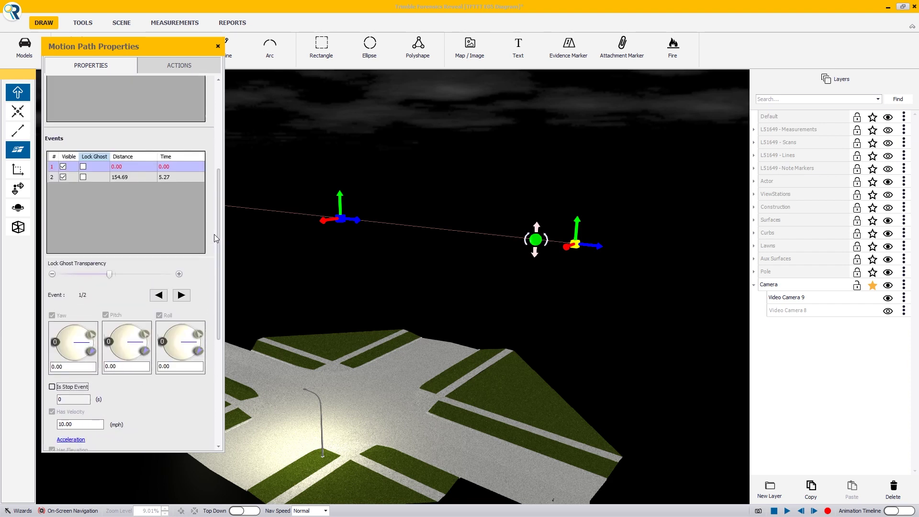
double_click(124, 177)
click(53, 424)
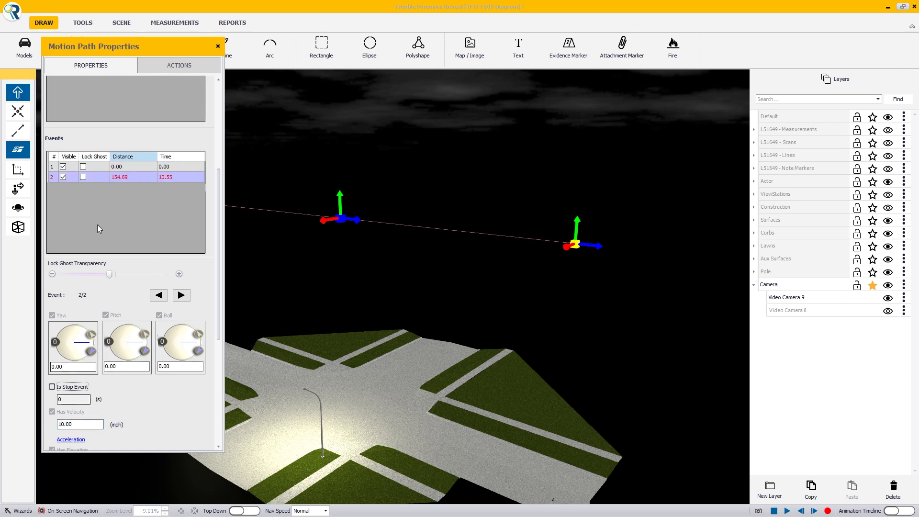
Set the video camera's pitch at the motion path's first event to 270 degrees so it points straight down.
click(122, 167)
drag(519, 286, 581, 296)
key(d)
key(w)
drag(566, 306, 639, 207)
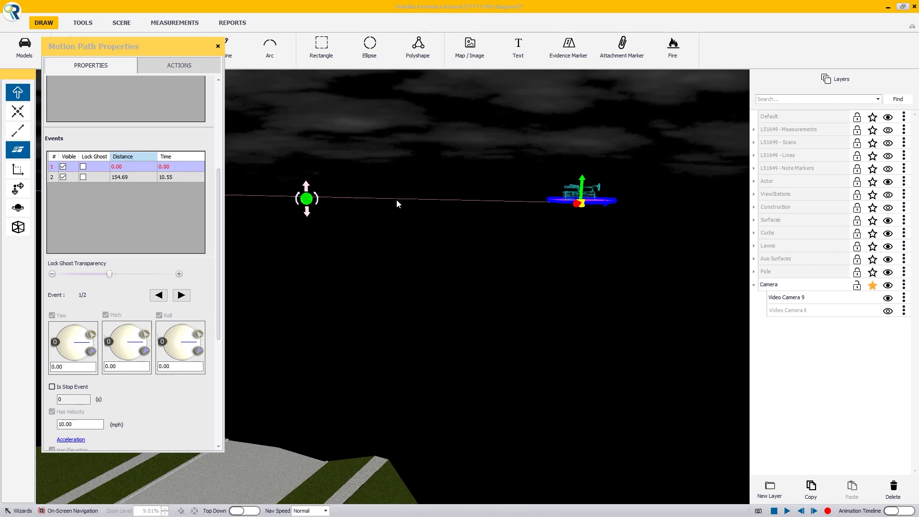
click(132, 365)
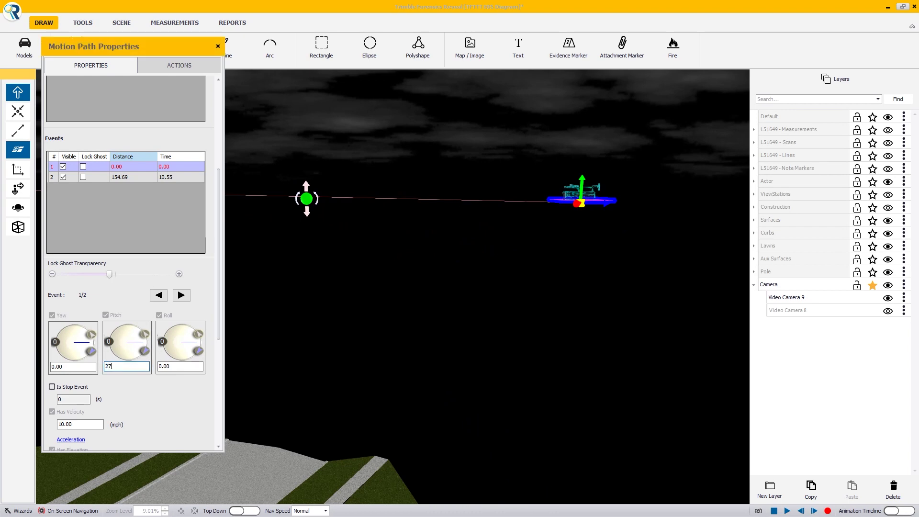
key(Return)
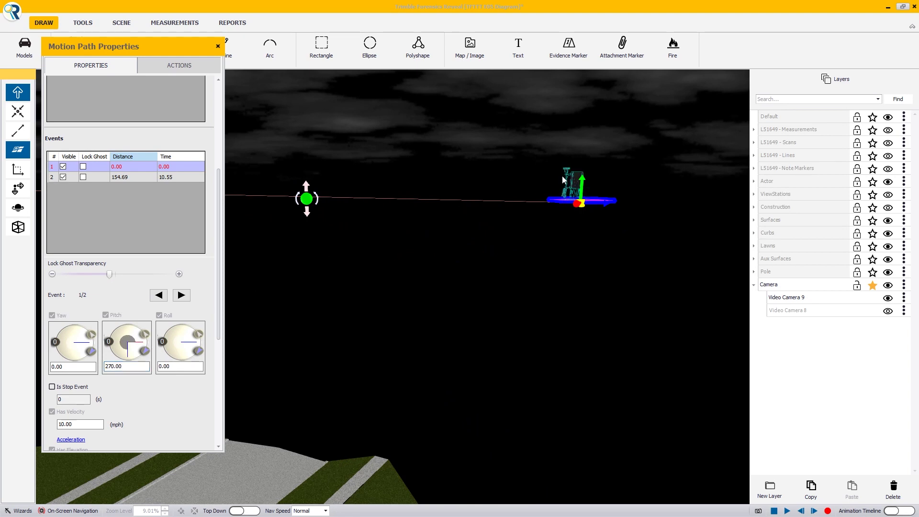
Set the pitch at the second event to 270 degrees as well and close the motion path properties.
click(124, 177)
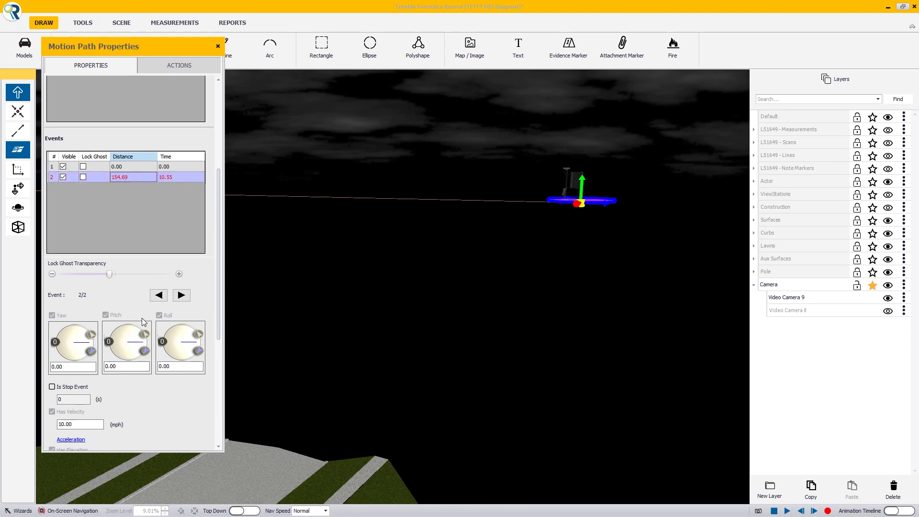
double_click(126, 366)
text(270)
key(Return)
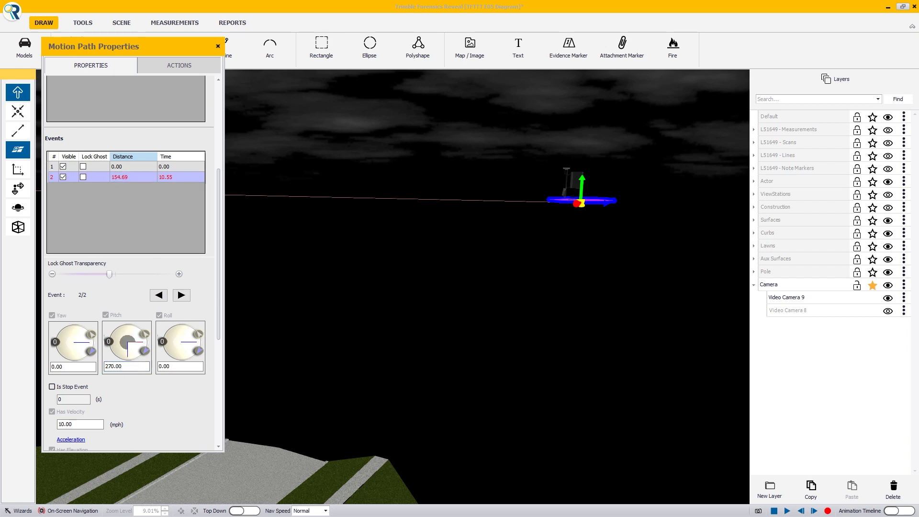
click(220, 45)
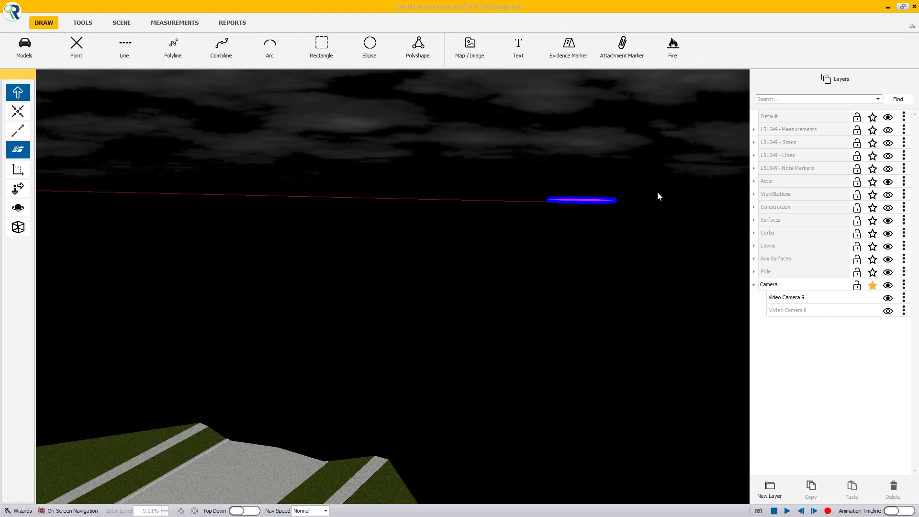
Attach Camera 6 to Video Camera 9 in Shoulder mode with zero offsets and play the animation to check its straight-down view.
double_click(795, 299)
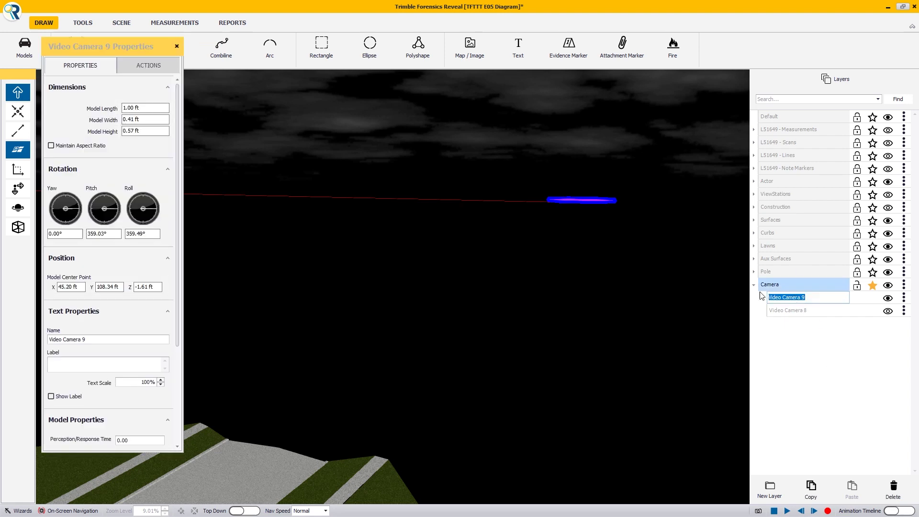
click(152, 67)
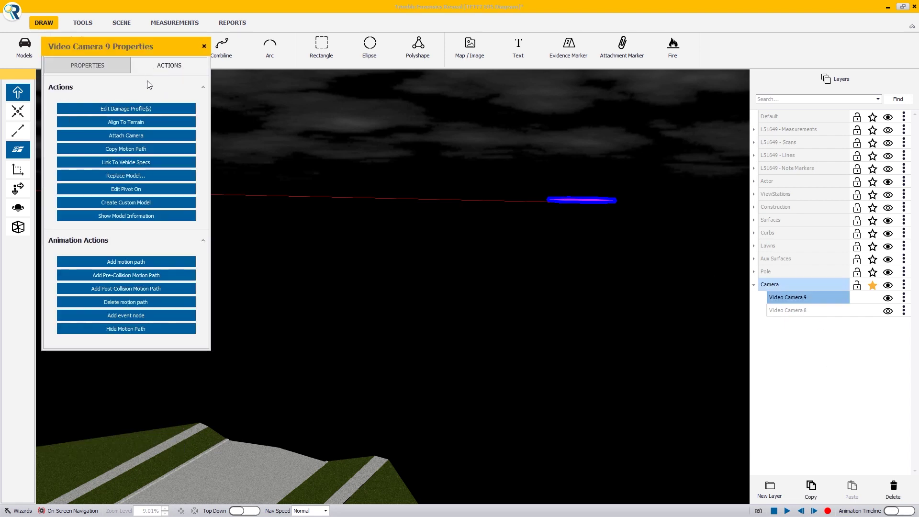
click(140, 137)
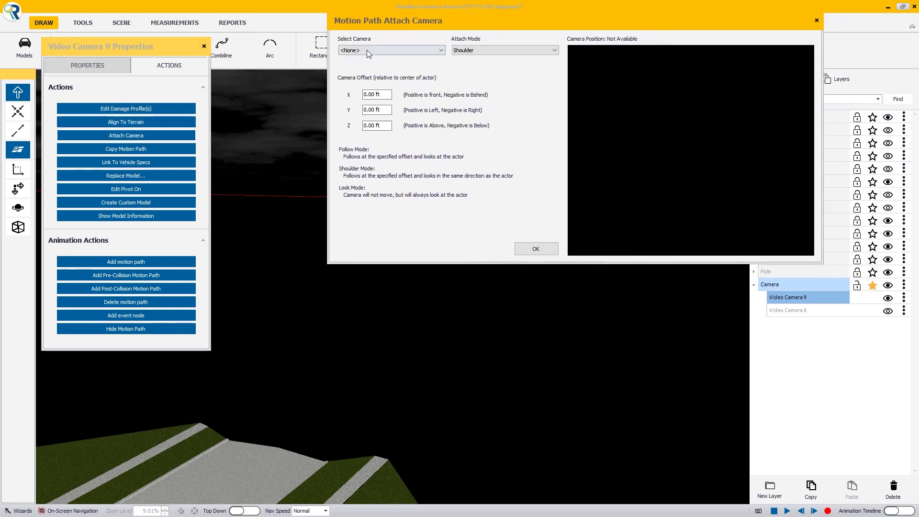
click(366, 51)
click(369, 96)
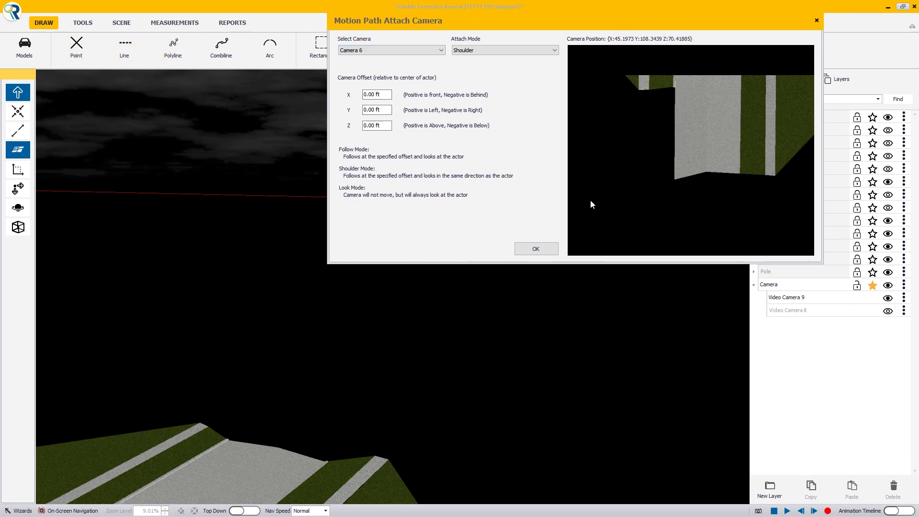
click(536, 249)
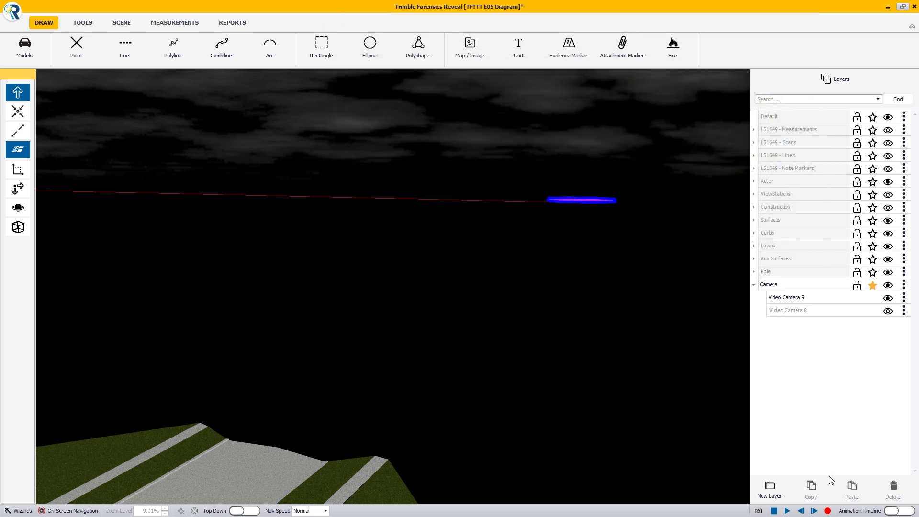
click(786, 512)
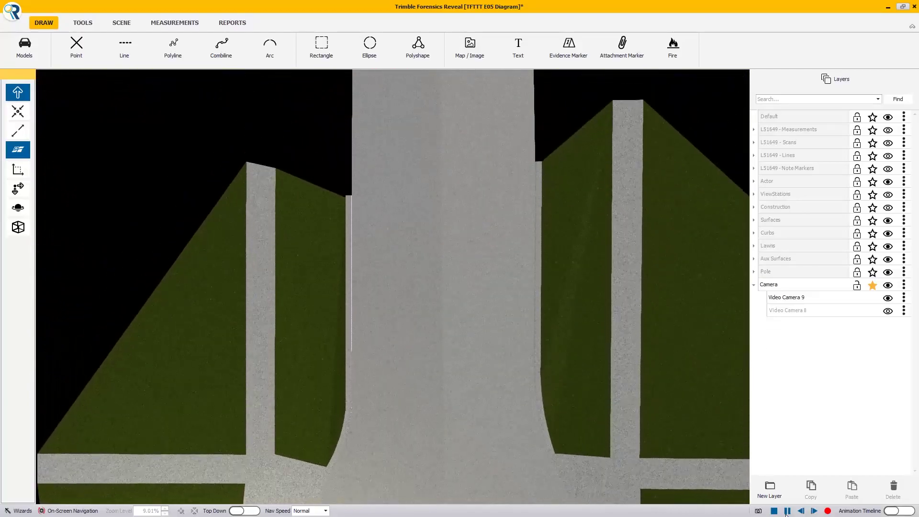
Make Video Camera 8 visible again and hide its curved orbit motion path around the intersection.
click(888, 311)
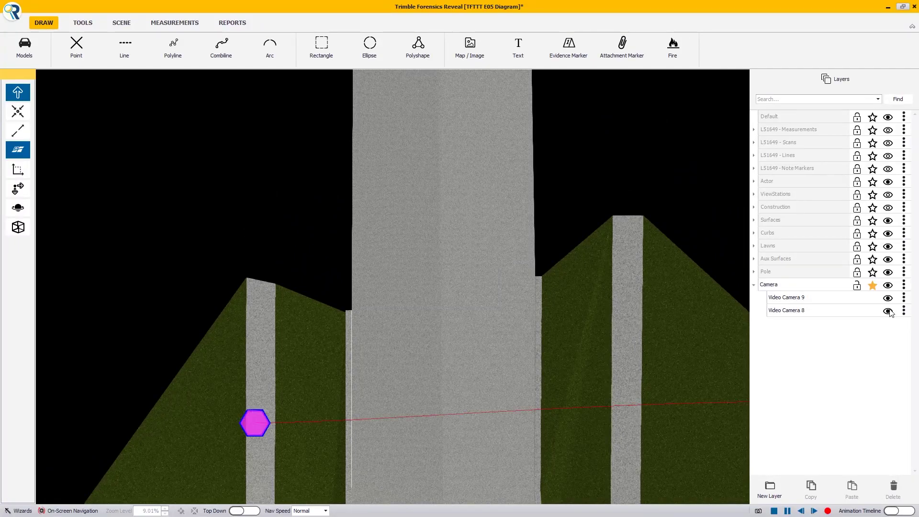
click(468, 419)
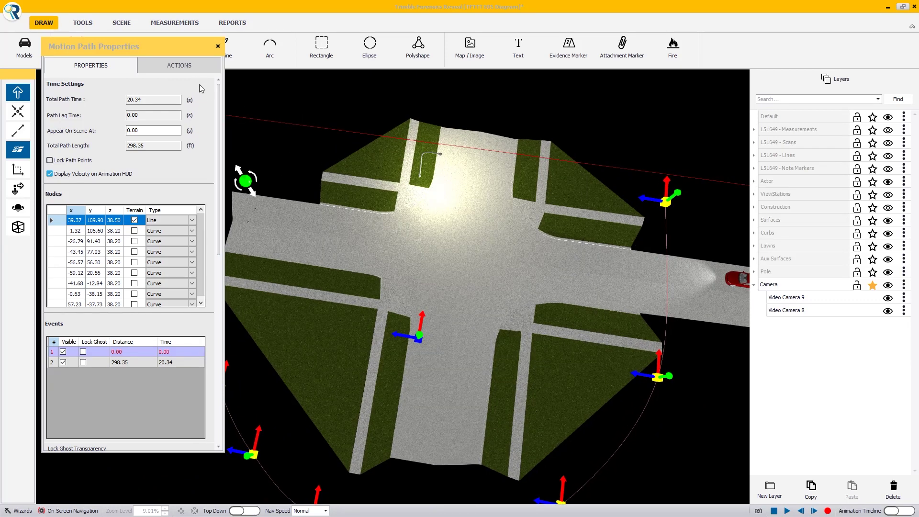
mouse_move(219, 124)
mouse_down()
mouse_move(211, 330)
mouse_move(206, 120)
mouse_up()
click(194, 66)
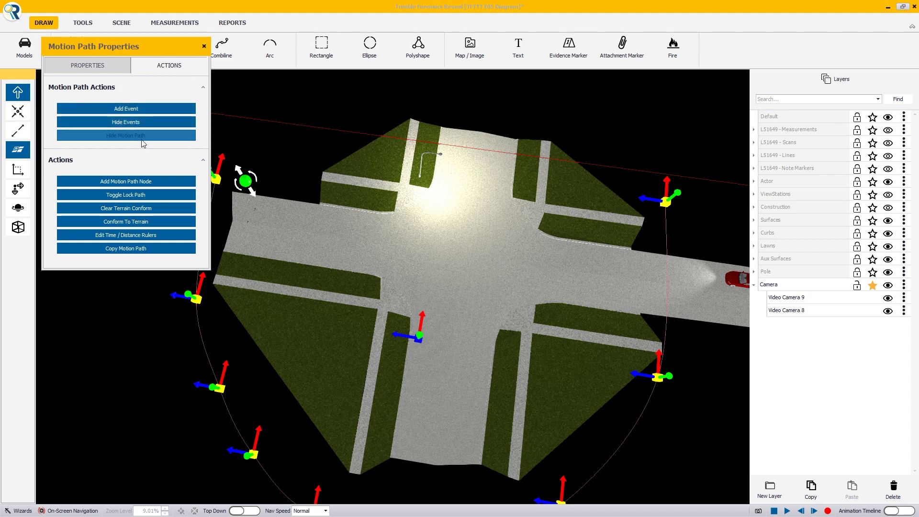
Hide the elevated straight motion path of Video Camera 9 as well and deselect it.
click(301, 126)
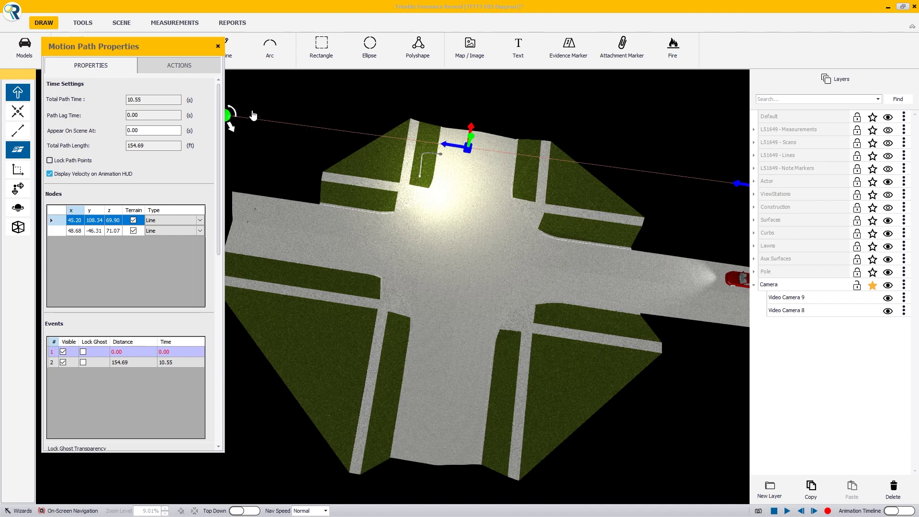
click(180, 66)
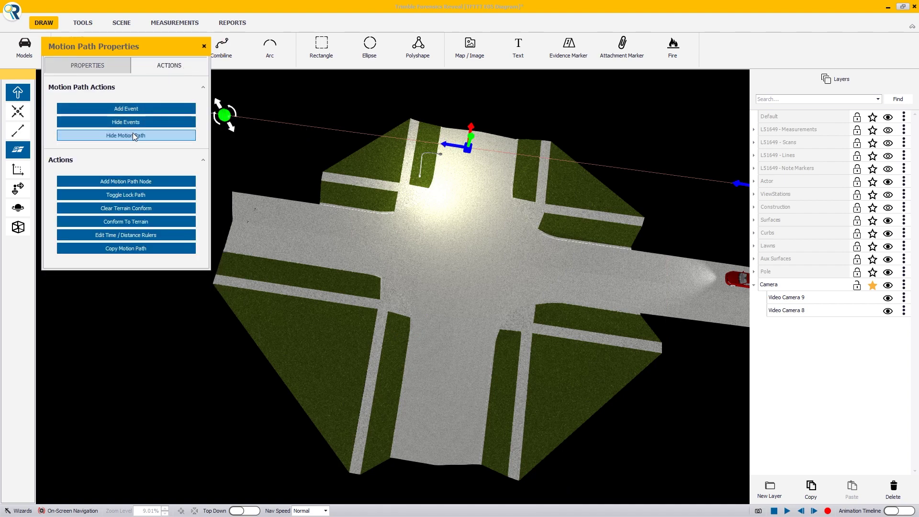
click(133, 134)
click(520, 146)
middle_drag(495, 223, 583, 276)
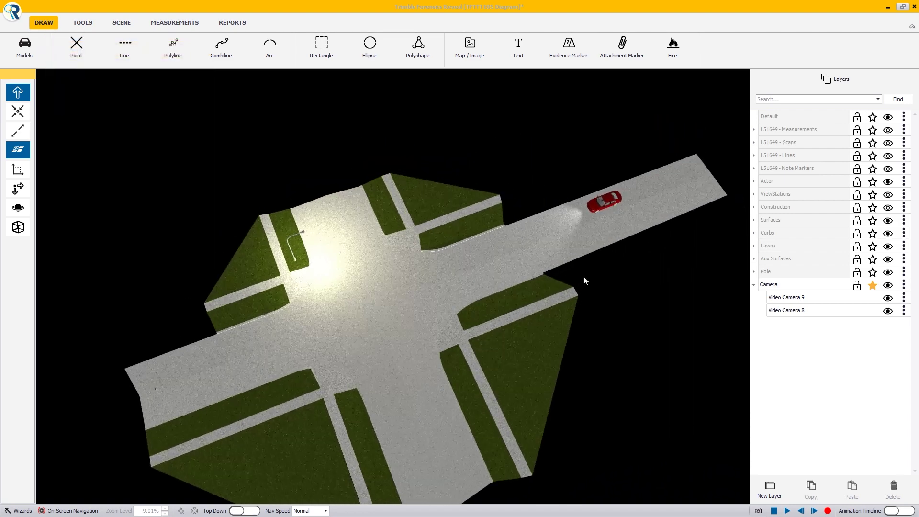
Play the animation with both motion paths hidden and switch the scene to the top-down view.
click(788, 511)
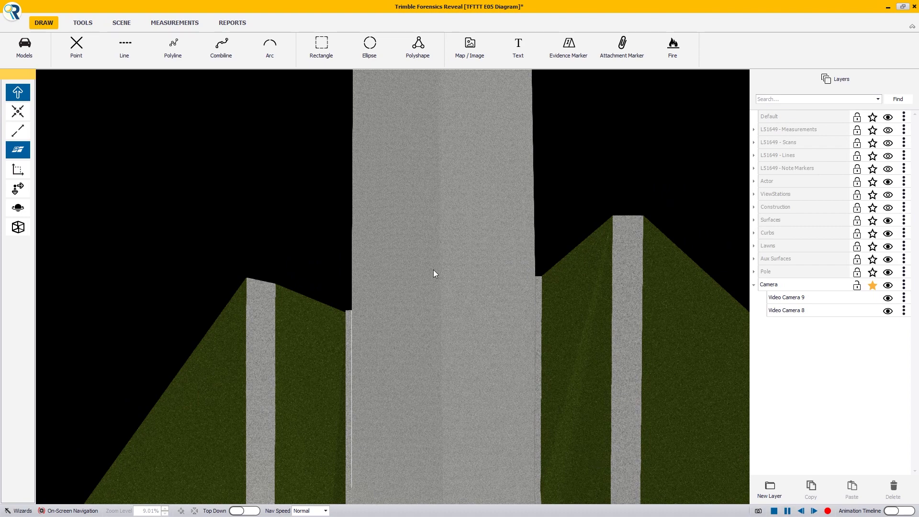
click(244, 510)
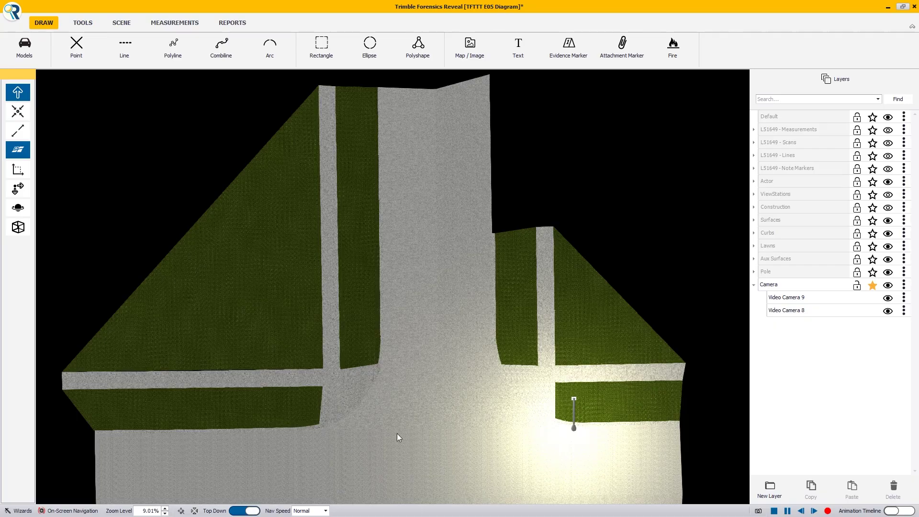